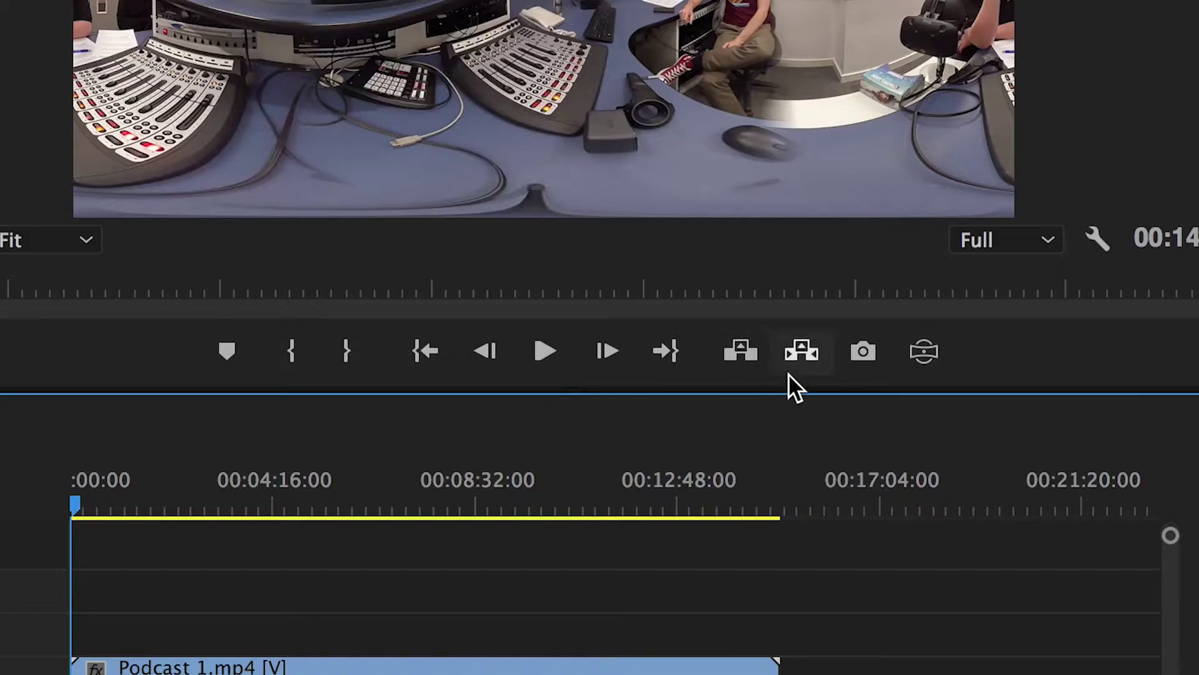
Step: Turn on VR video display and pan the 360° view to face the presenter in the red T-shirt
click(928, 366)
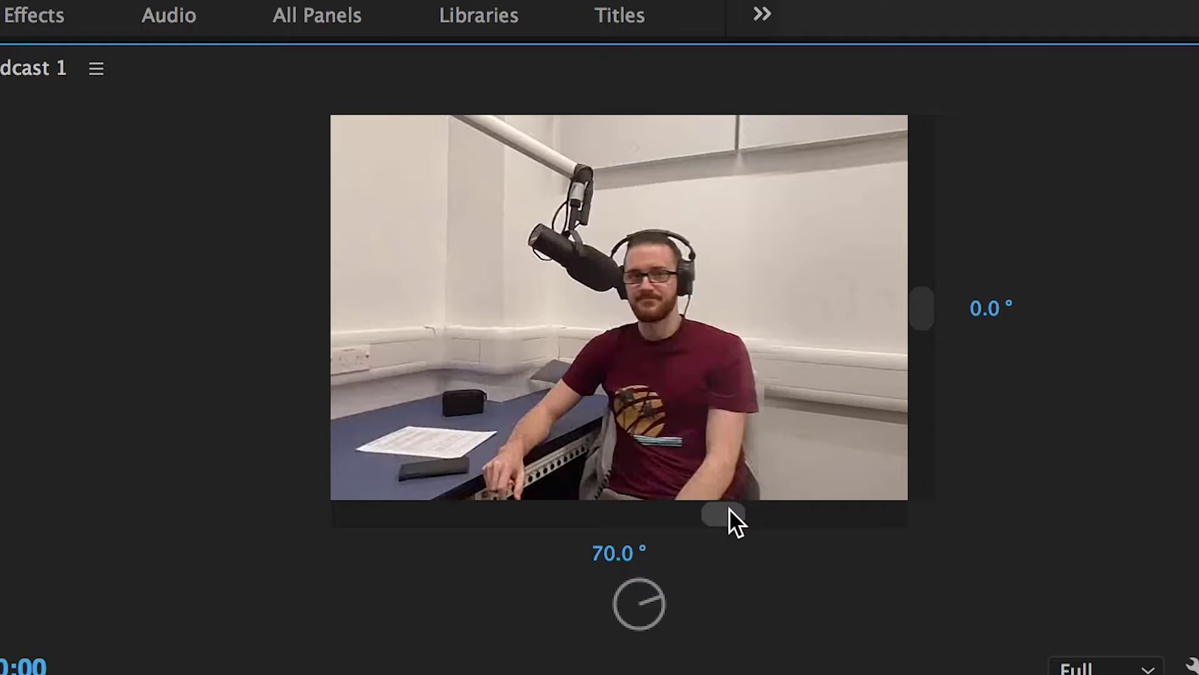
mouse_move(729, 508)
mouse_down()
mouse_move(786, 508)
mouse_move(729, 501)
mouse_move(752, 503)
mouse_move(738, 518)
mouse_up()
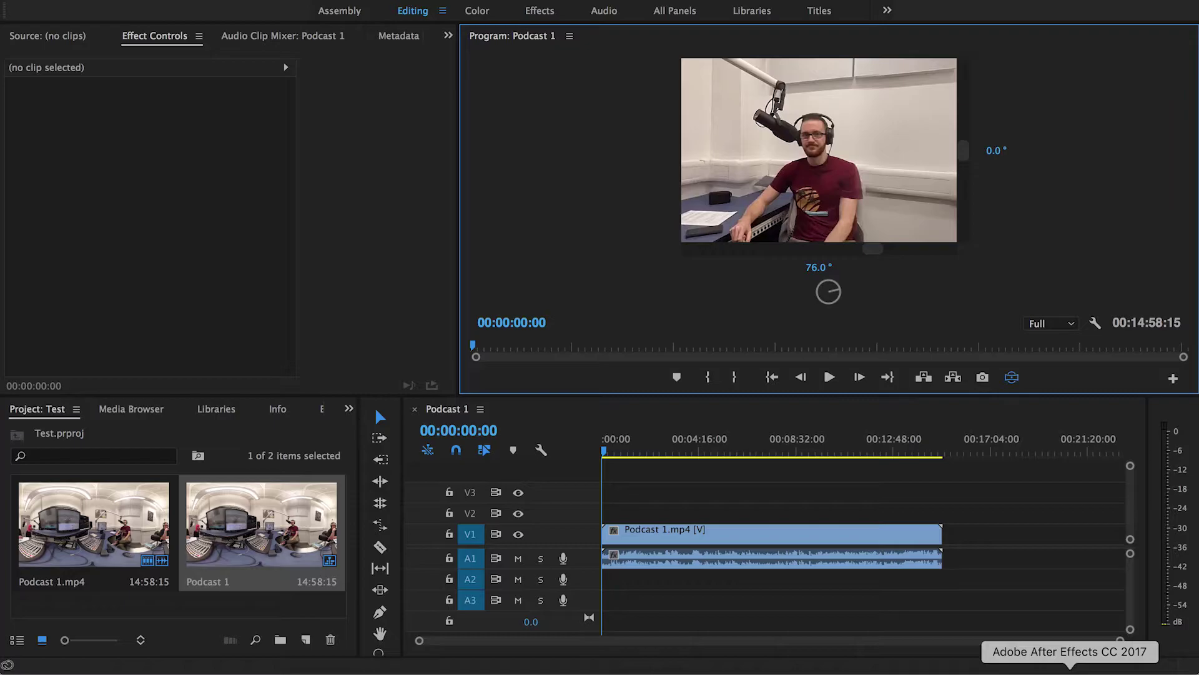
Step: Go to After Effects and import Podcast 1.mp4 into the project
click(1069, 673)
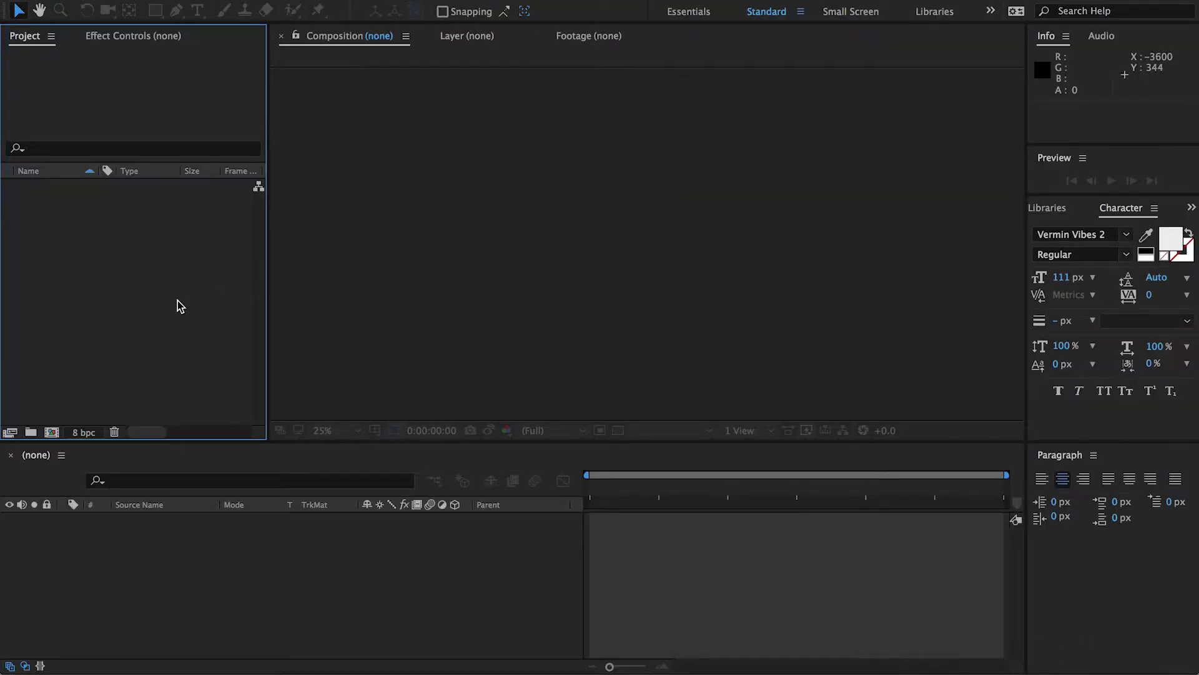
right_click(121, 295)
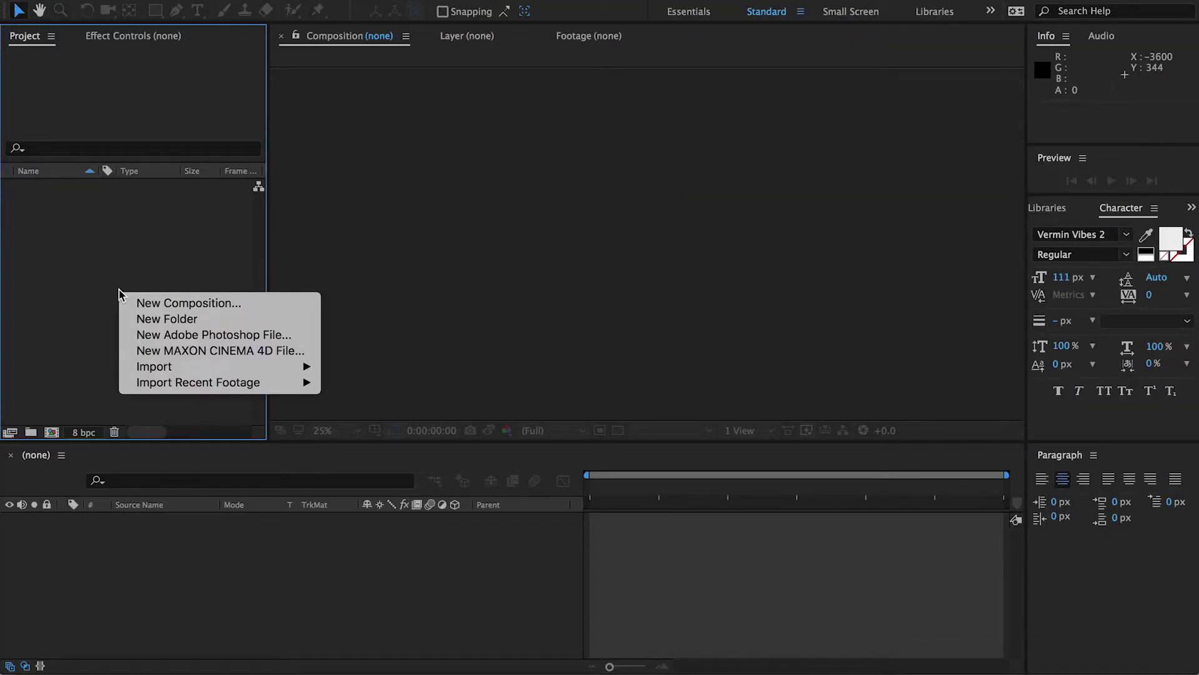
click(105, 267)
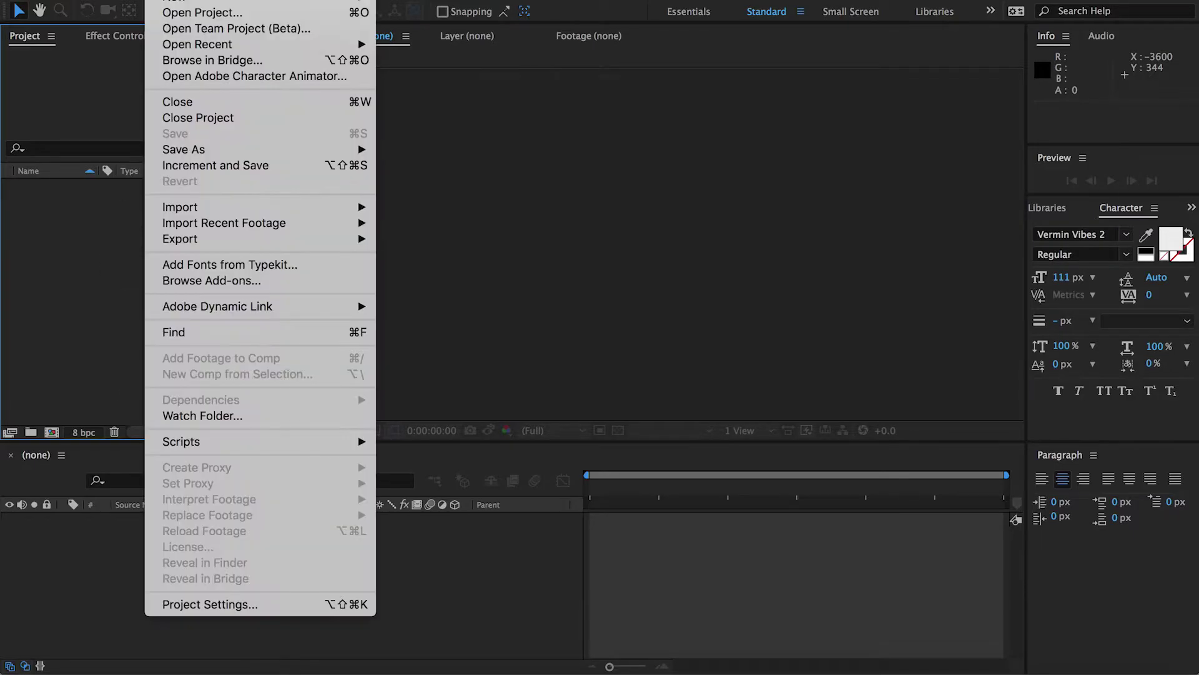
mouse_move(235, 211)
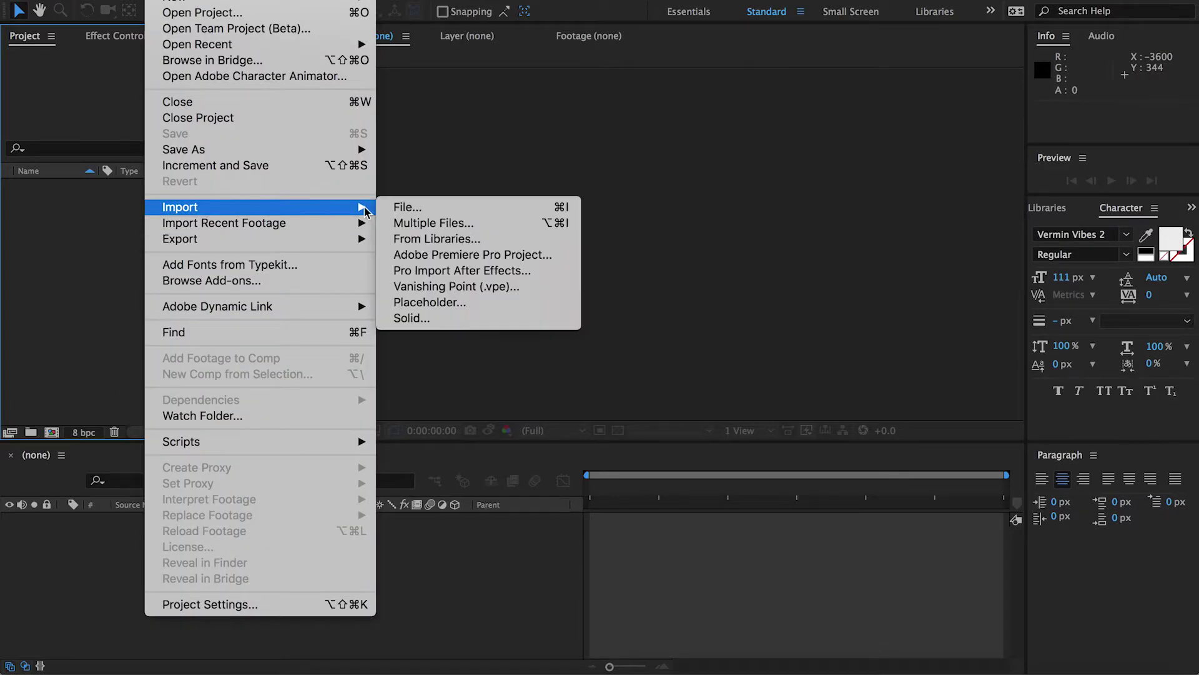
click(388, 208)
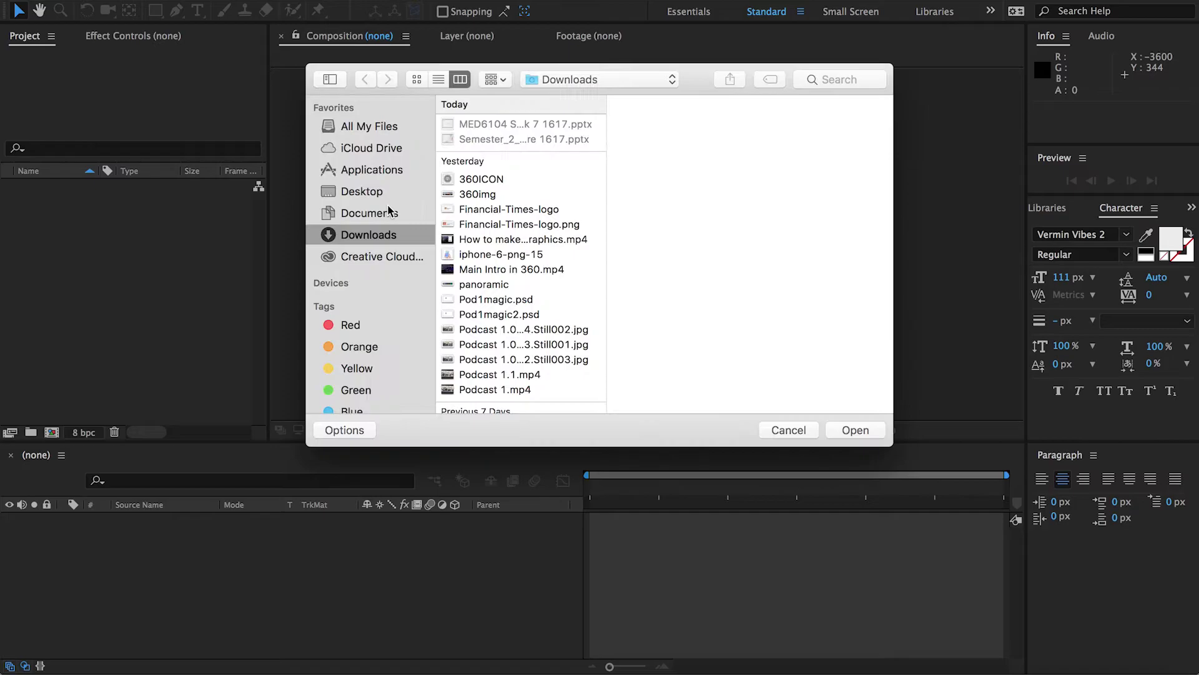
double_click(479, 390)
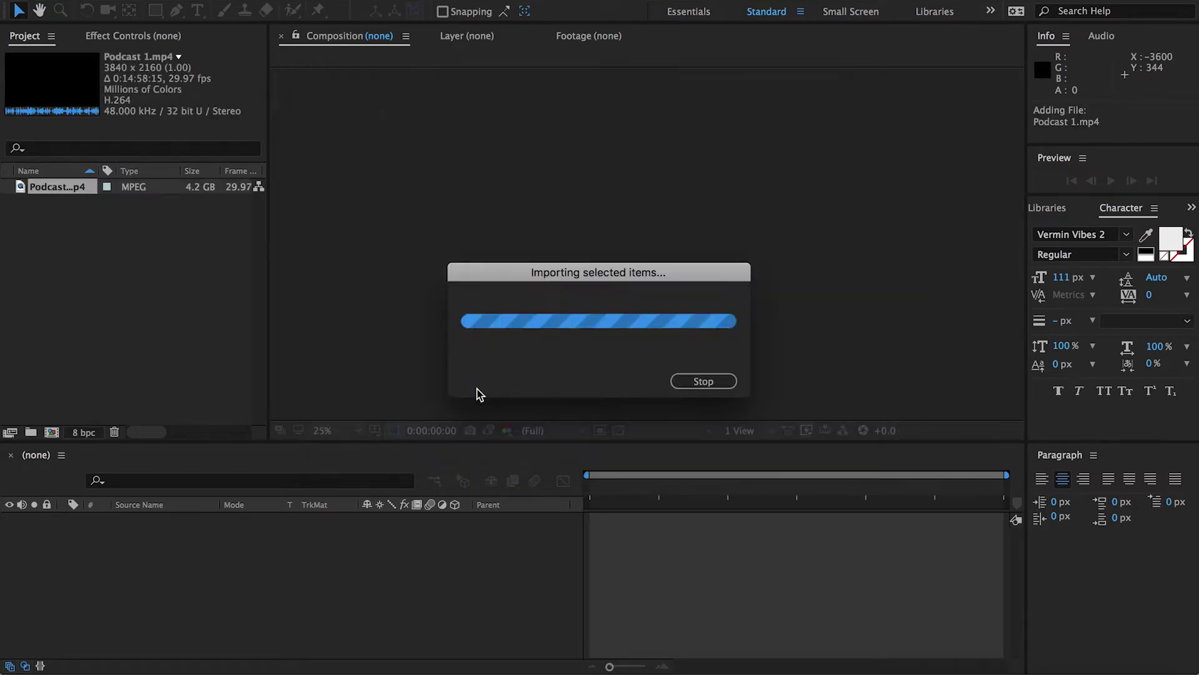
Step: Build the Podcast 1 composition from the clip and select its footage layer
drag(71, 197, 257, 574)
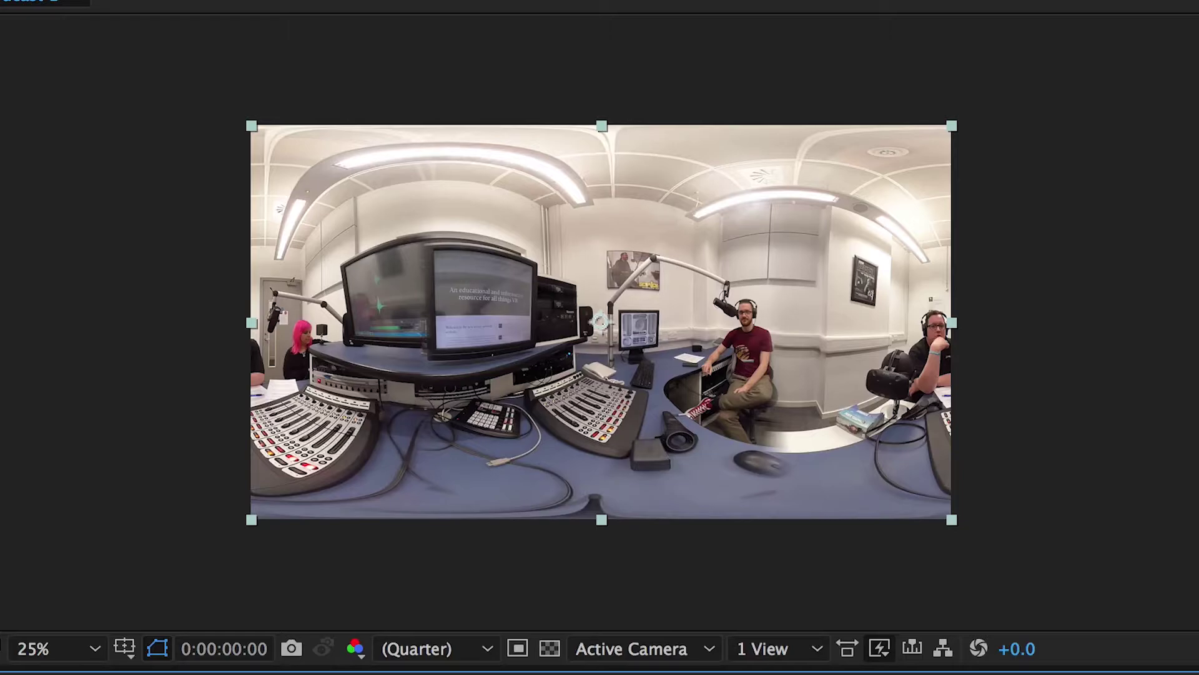
key(ctrl+shift+a)
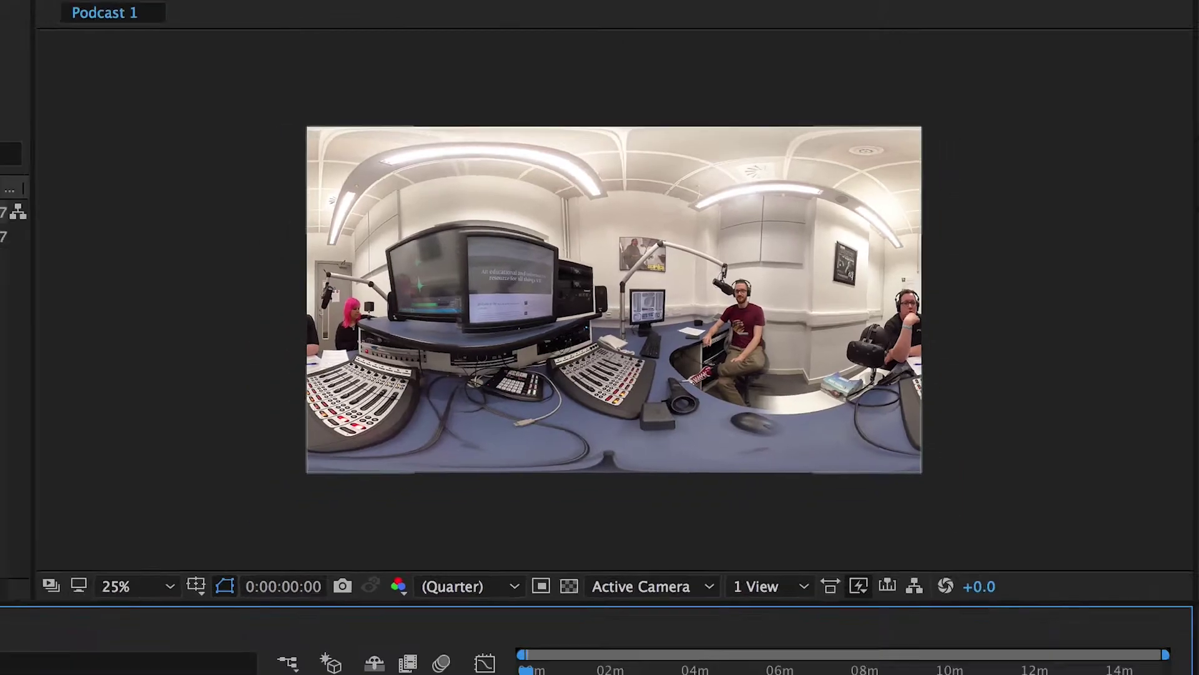
click(177, 520)
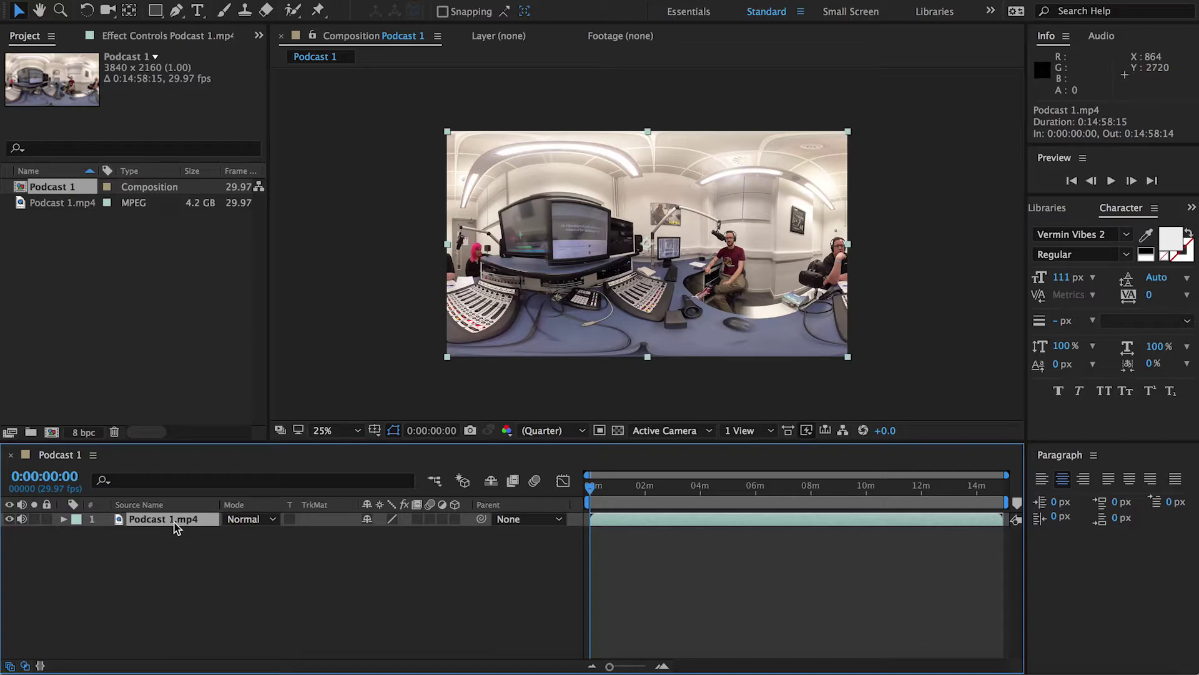
Step: Rename the clip layer to Cen
right_click(177, 528)
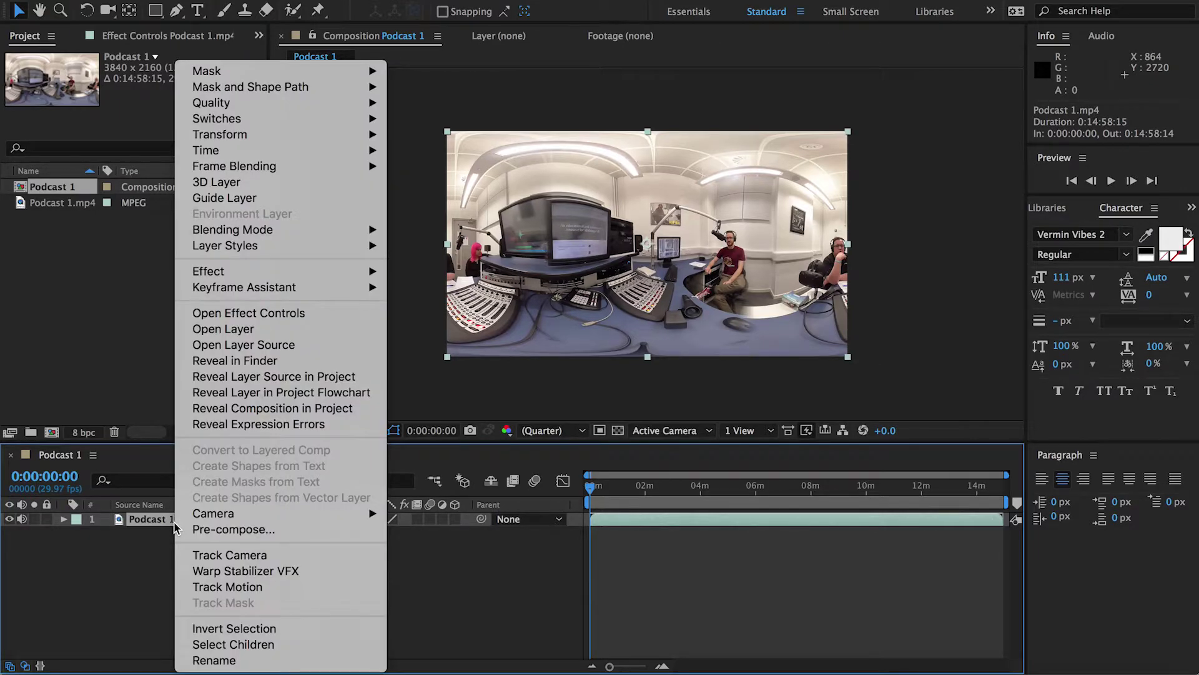
click(214, 661)
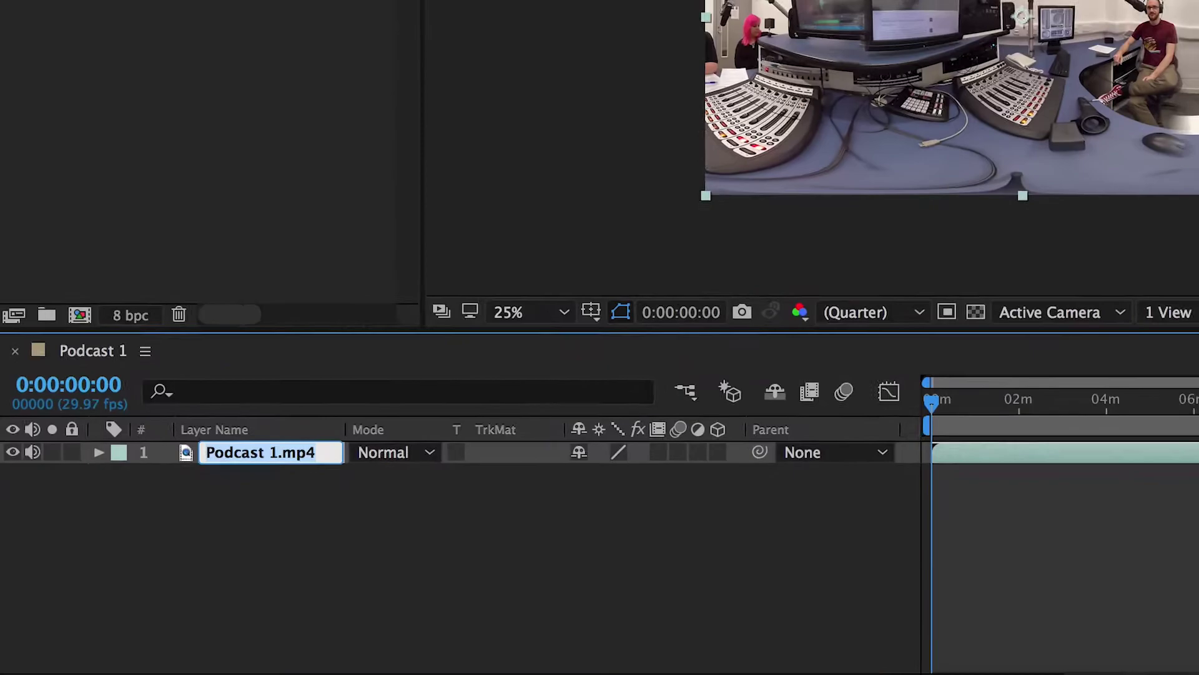
key(BackSpace)
text(C)
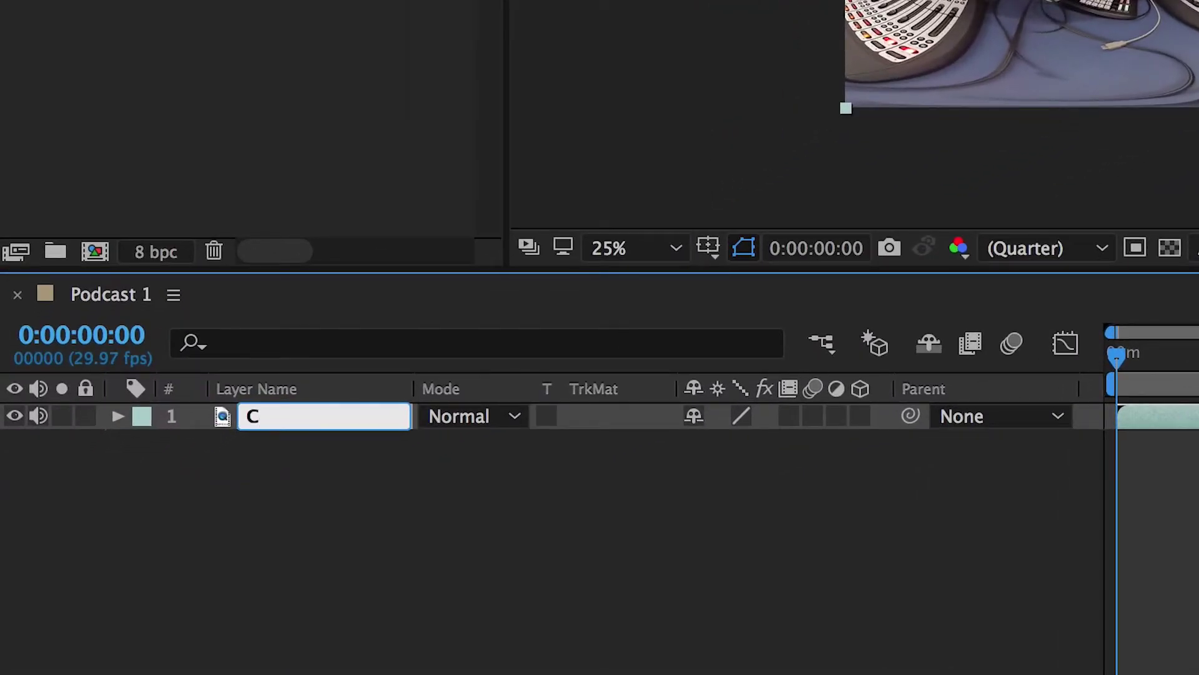
text(en)
click(407, 540)
Step: Duplicate the Cen layer and name the copy Left
click(290, 424)
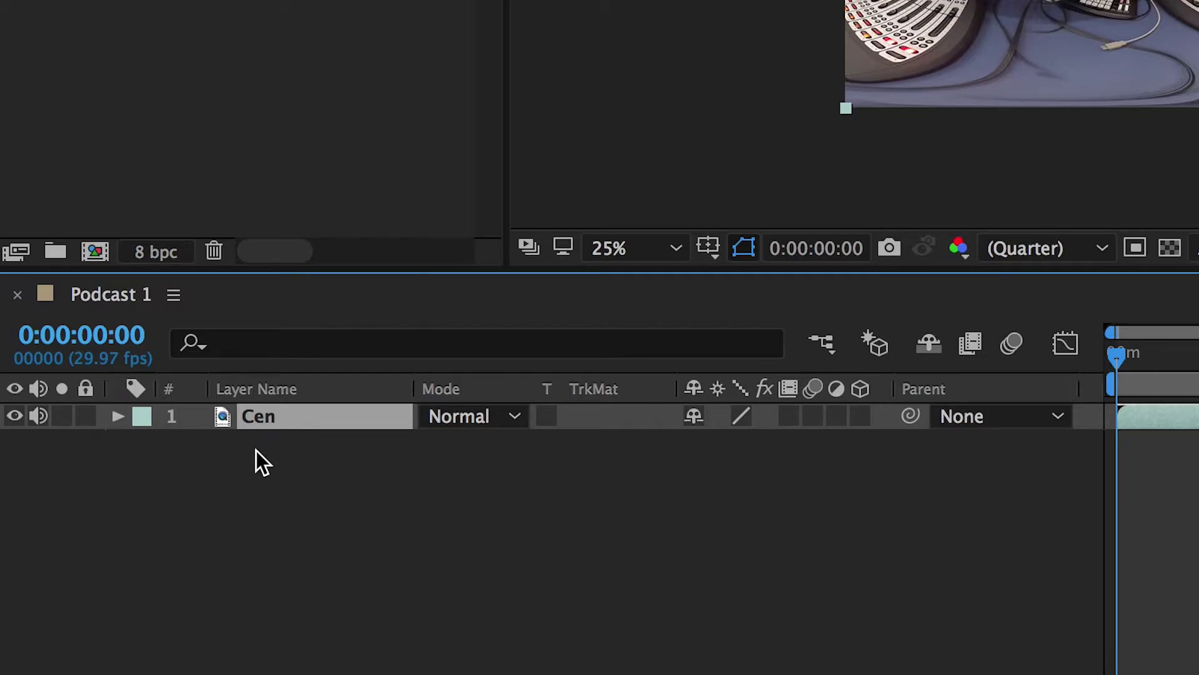
key(ctrl+d)
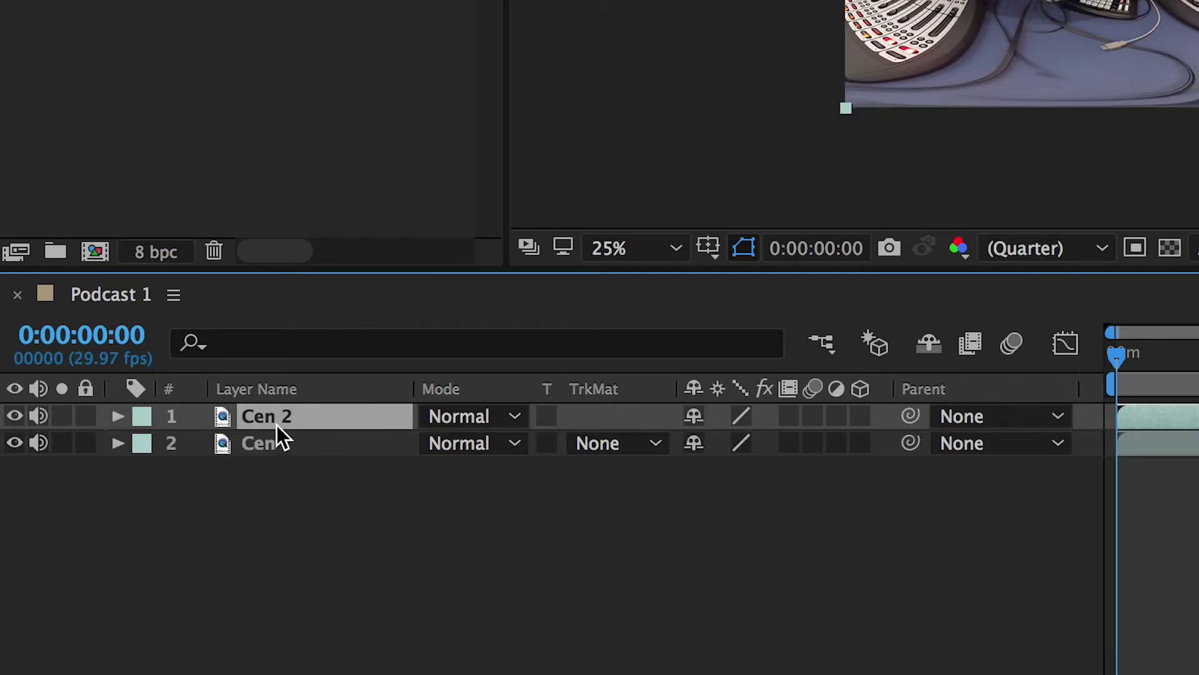
right_click(297, 419)
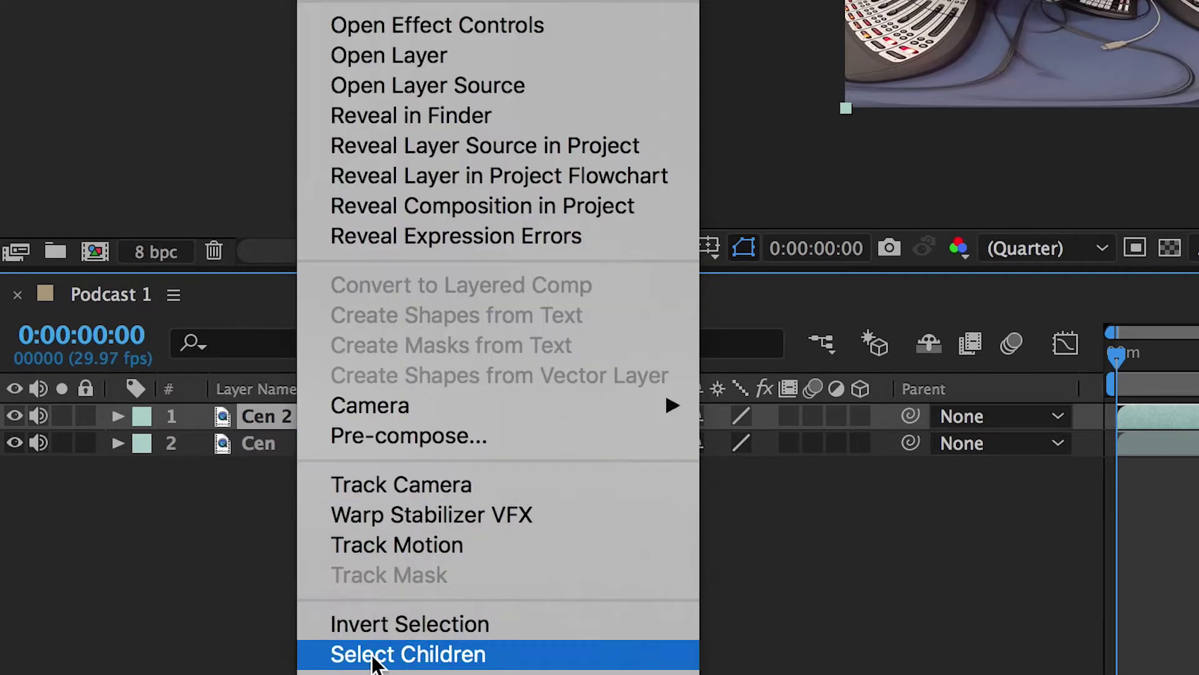
key(Escape)
key(Return)
key(BackSpace)
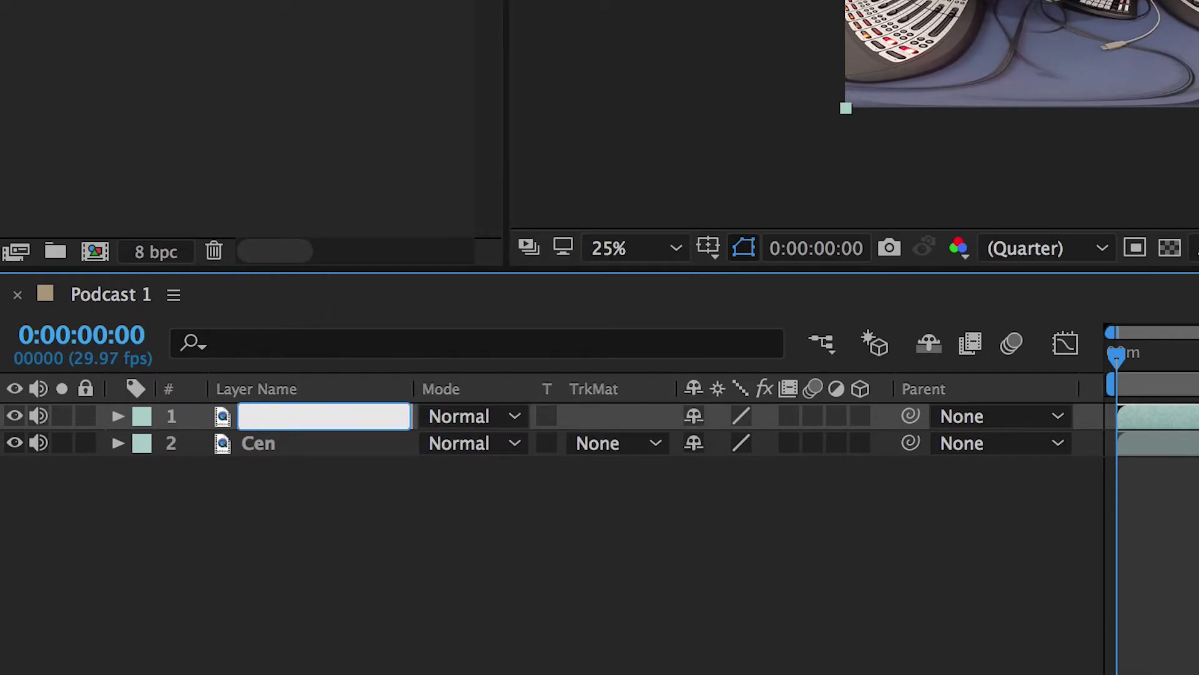
text(Left)
click(379, 541)
Step: Add another copy of Cen and name it Right
key(ctrl+v)
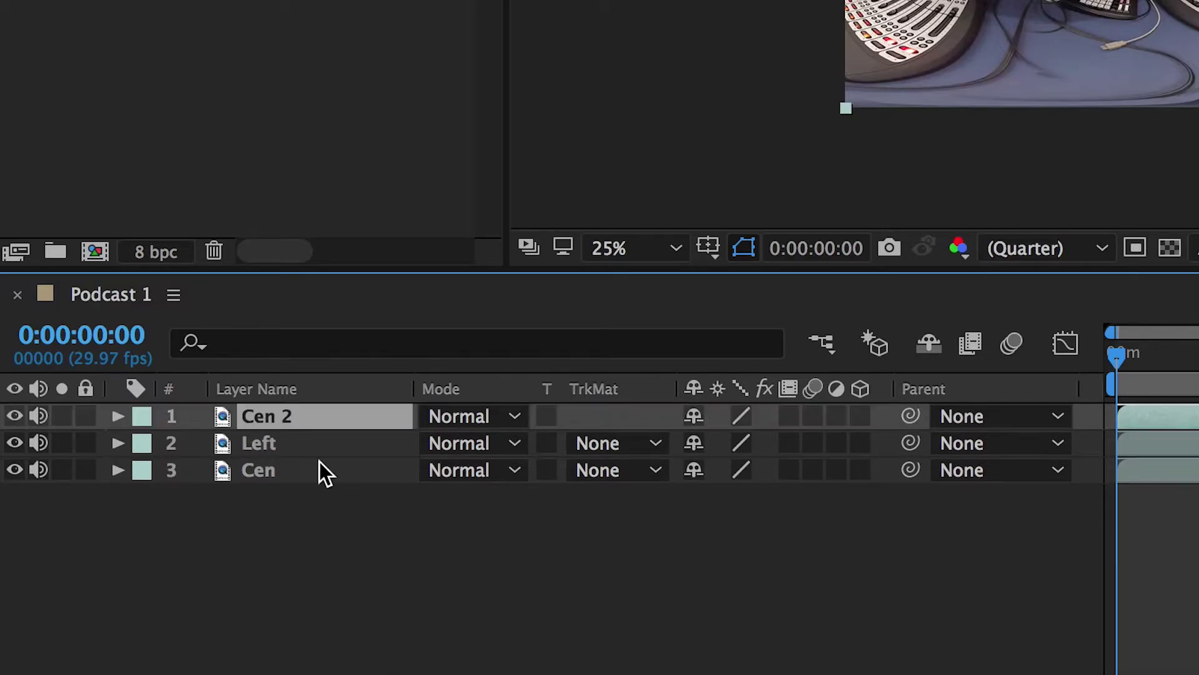
right_click(288, 420)
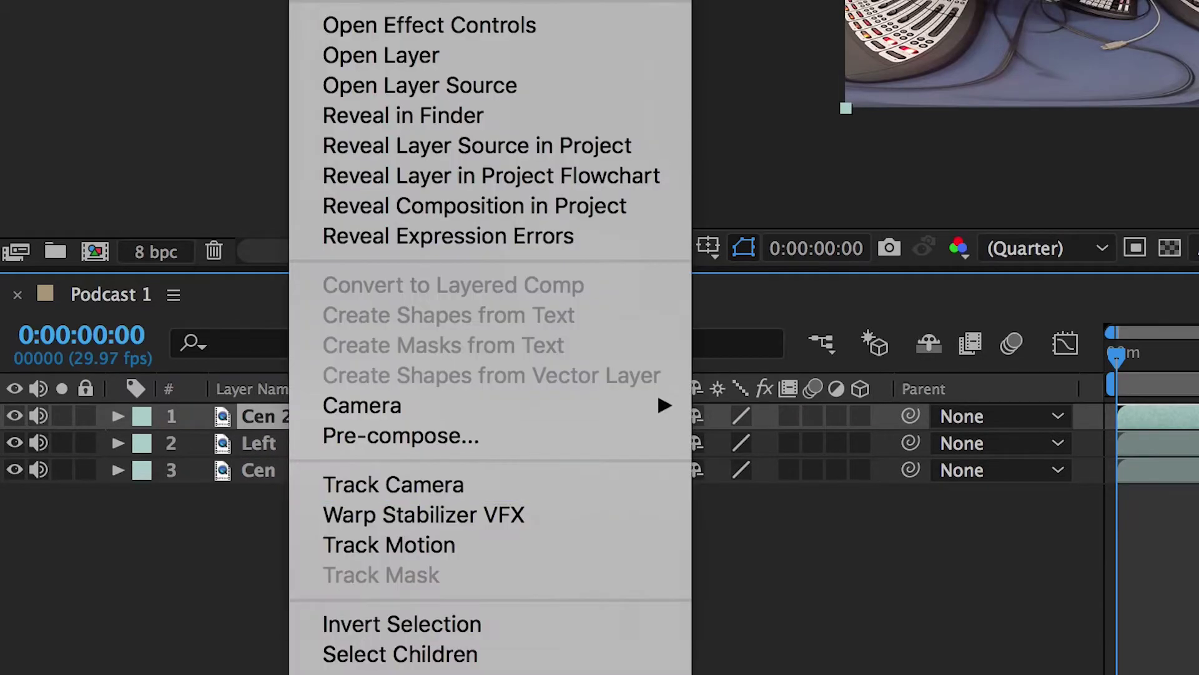
key(Escape)
key(Return)
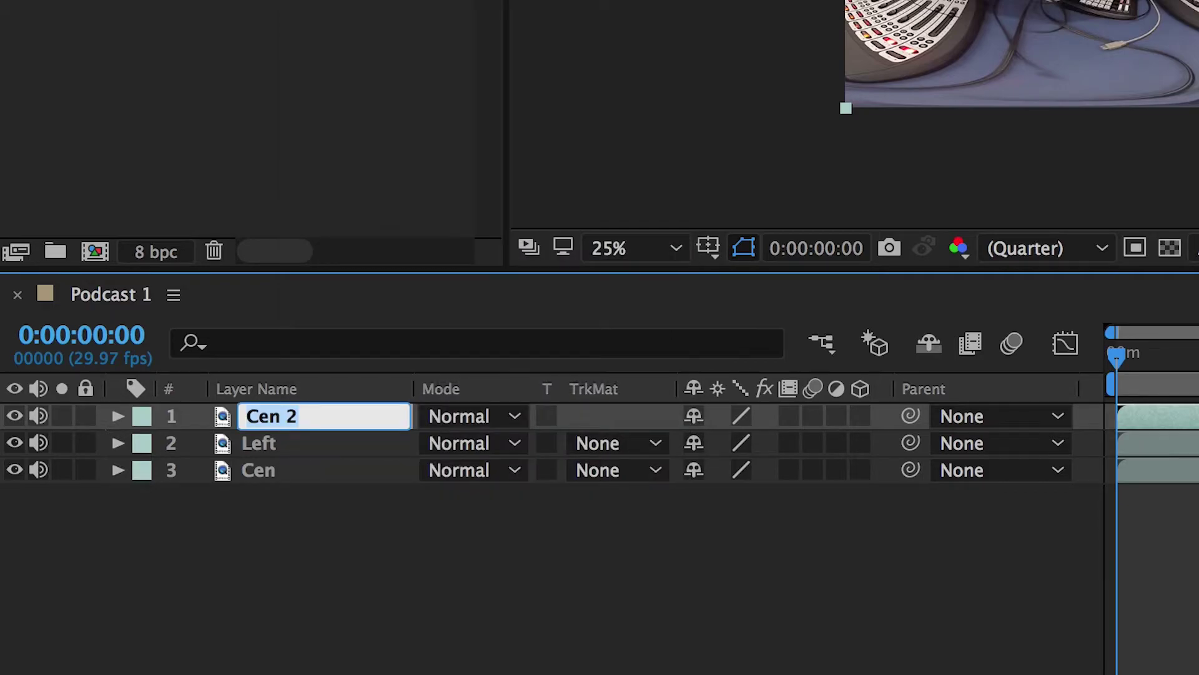
text(Right)
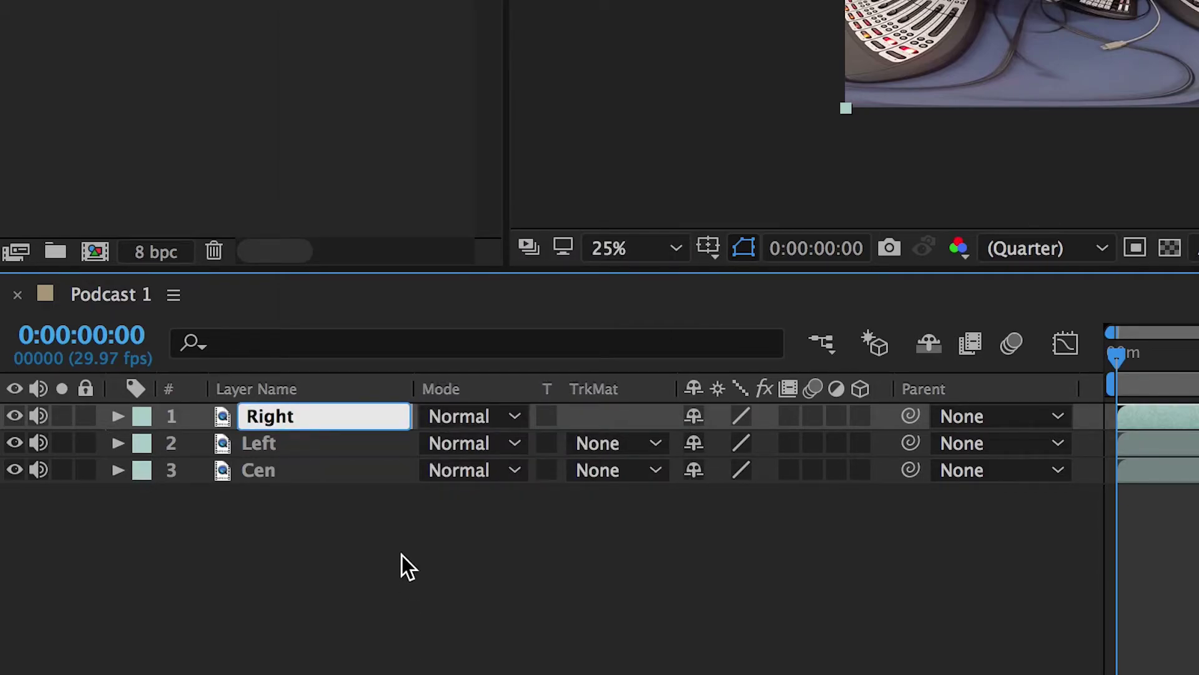
click(396, 543)
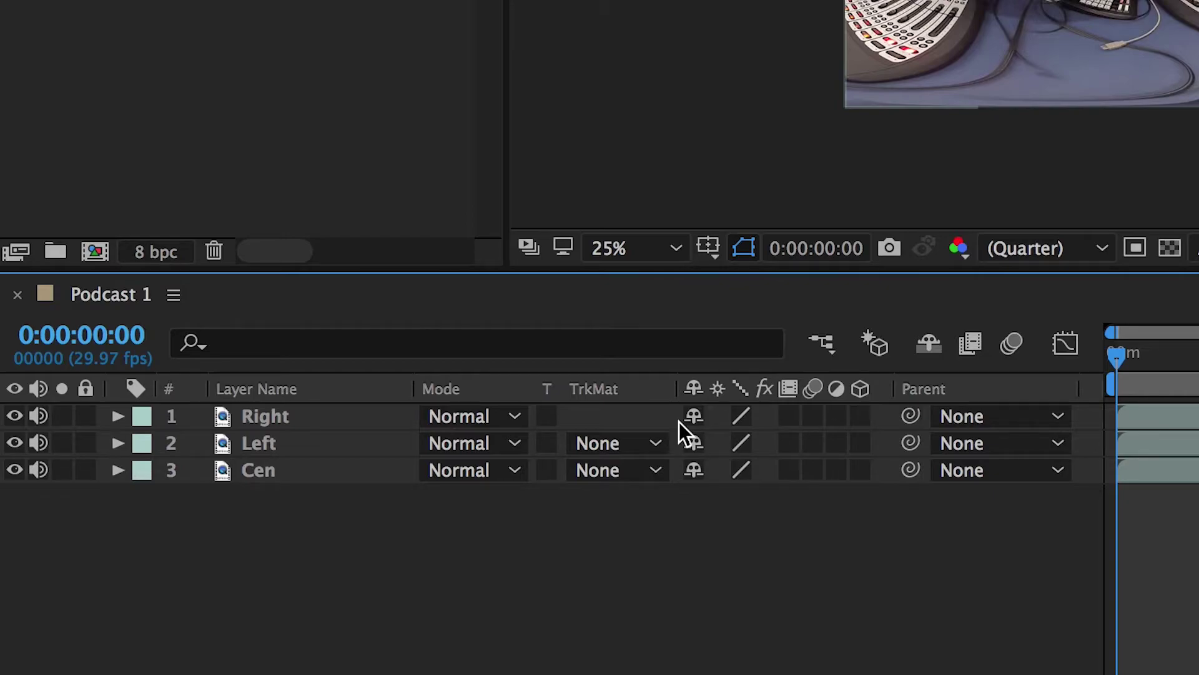
Step: Parent Right and Left to Cen, then slide Right horizontally to X 5112
click(322, 422)
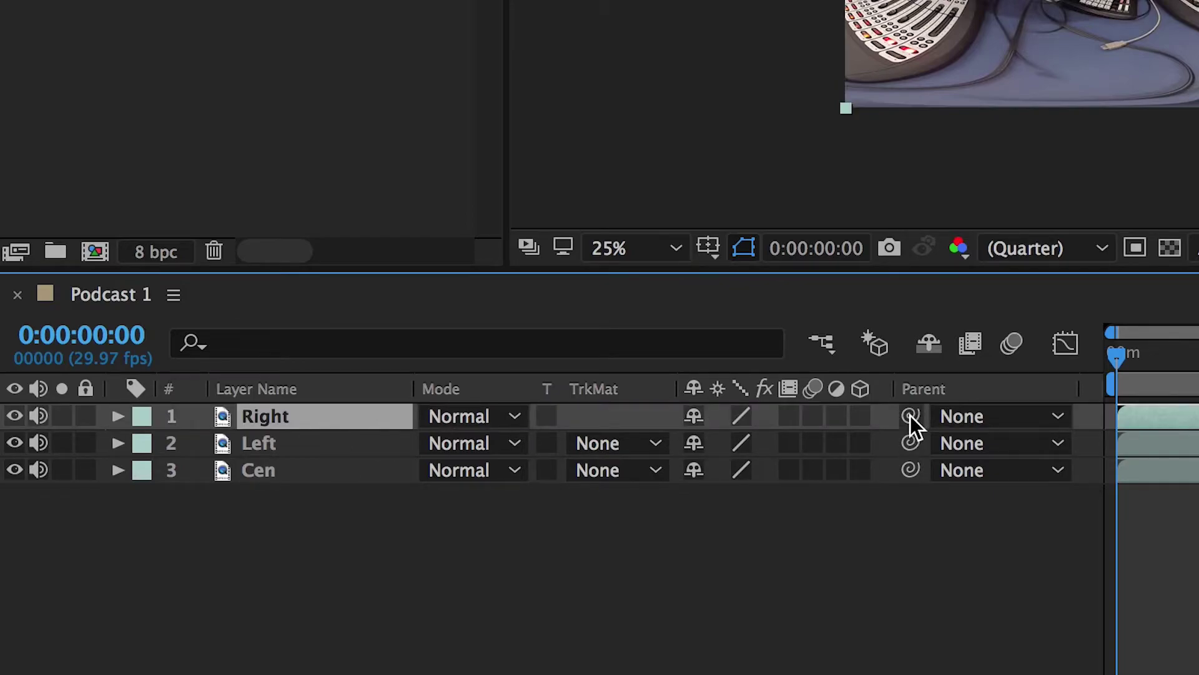
drag(910, 416, 331, 474)
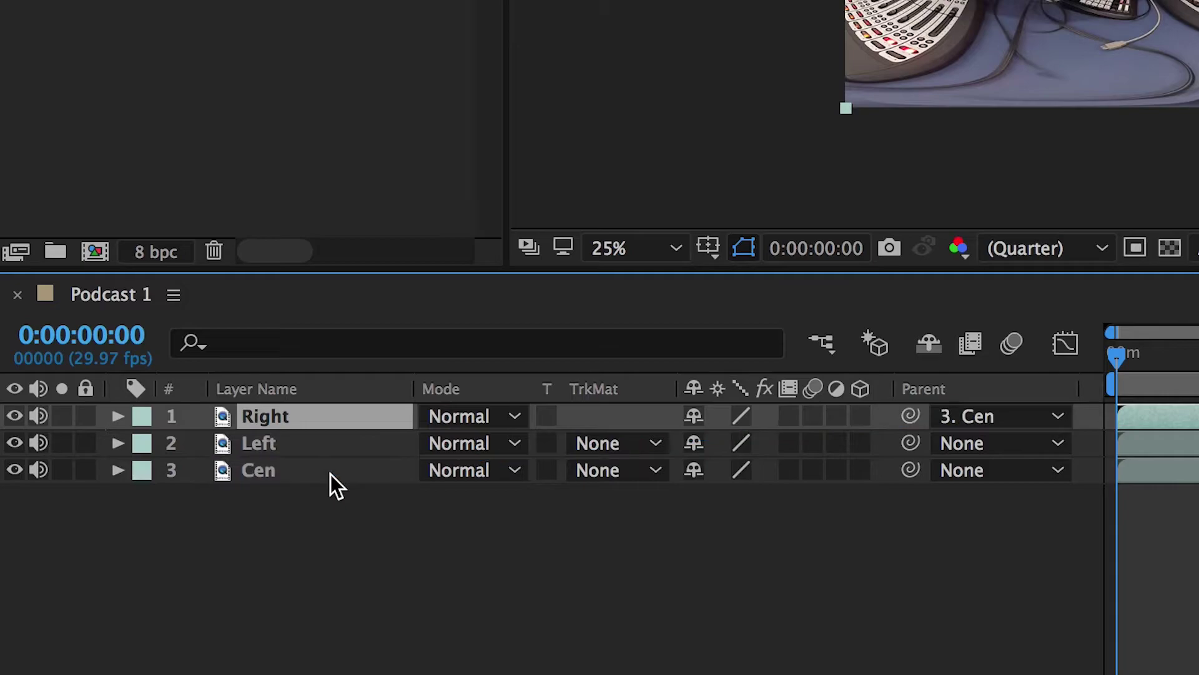
click(353, 446)
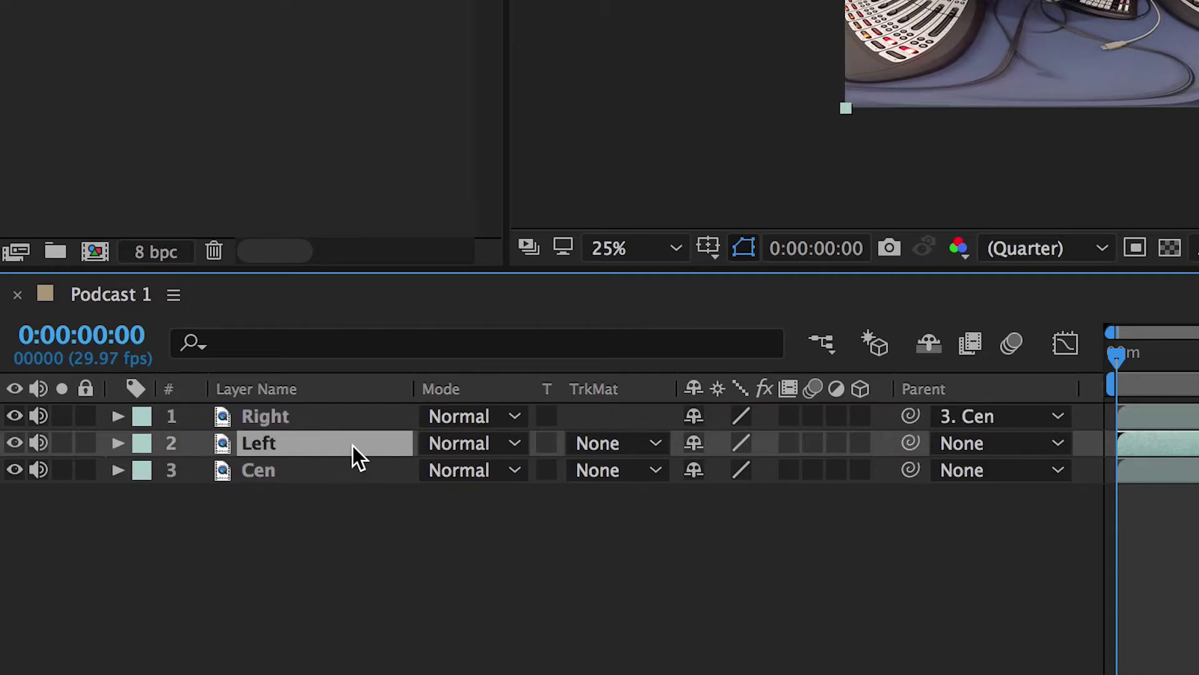
drag(910, 444, 350, 474)
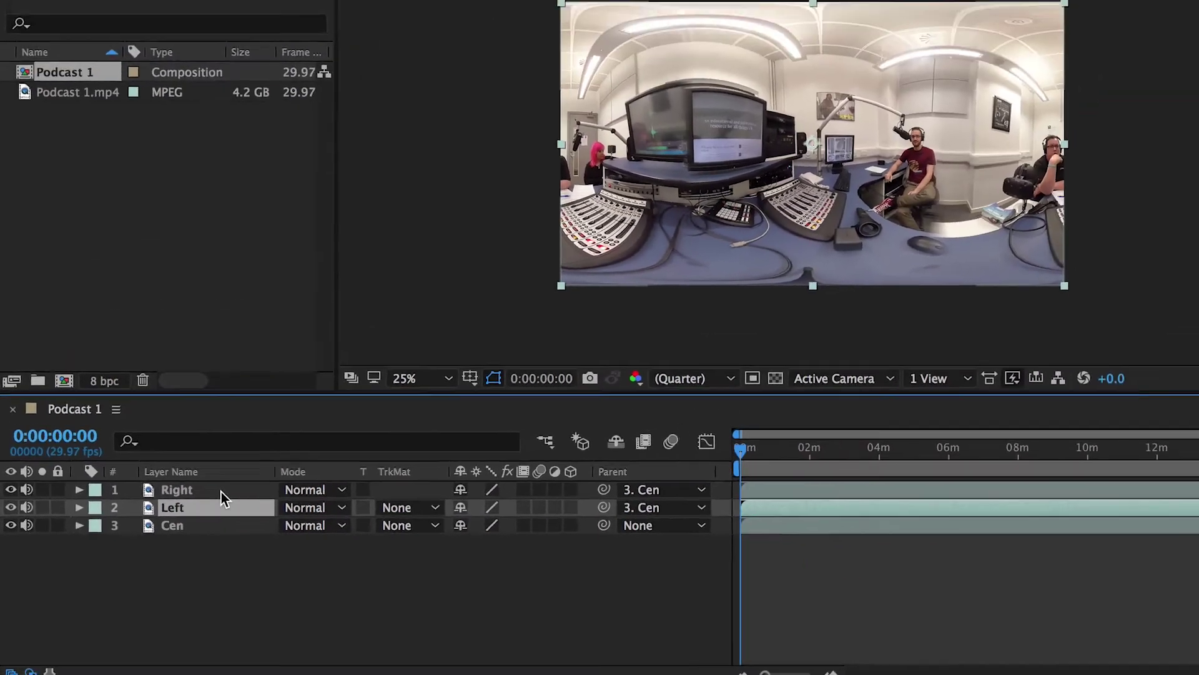
click(328, 418)
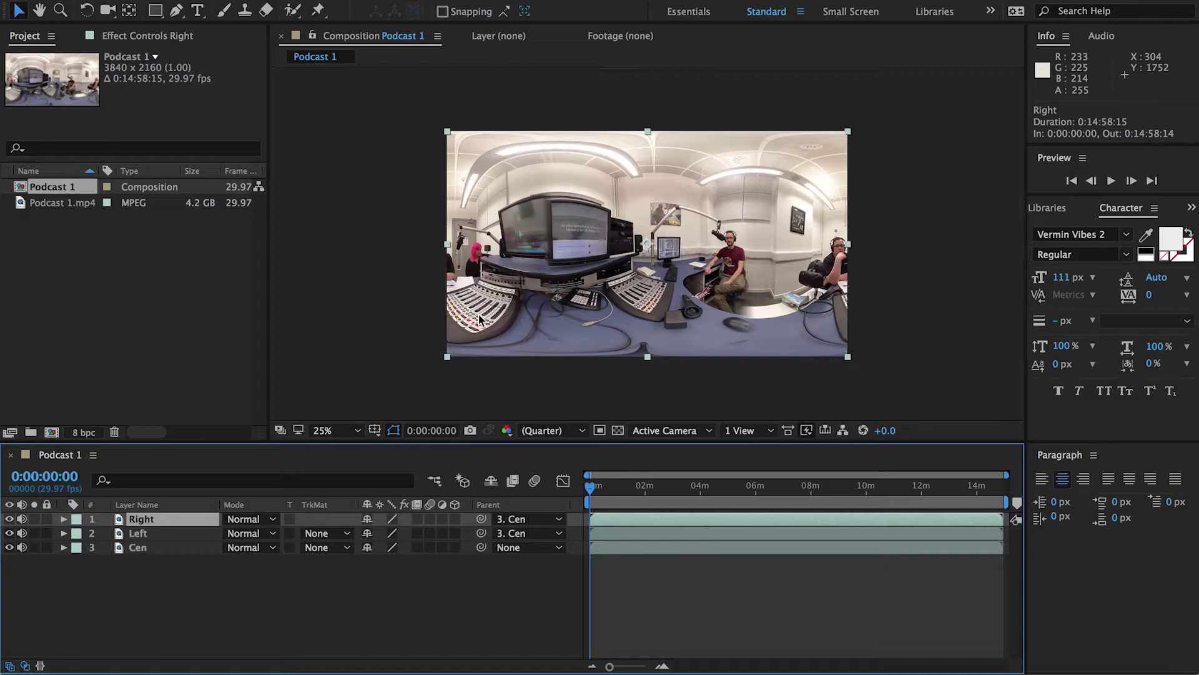
drag(479, 319, 881, 300)
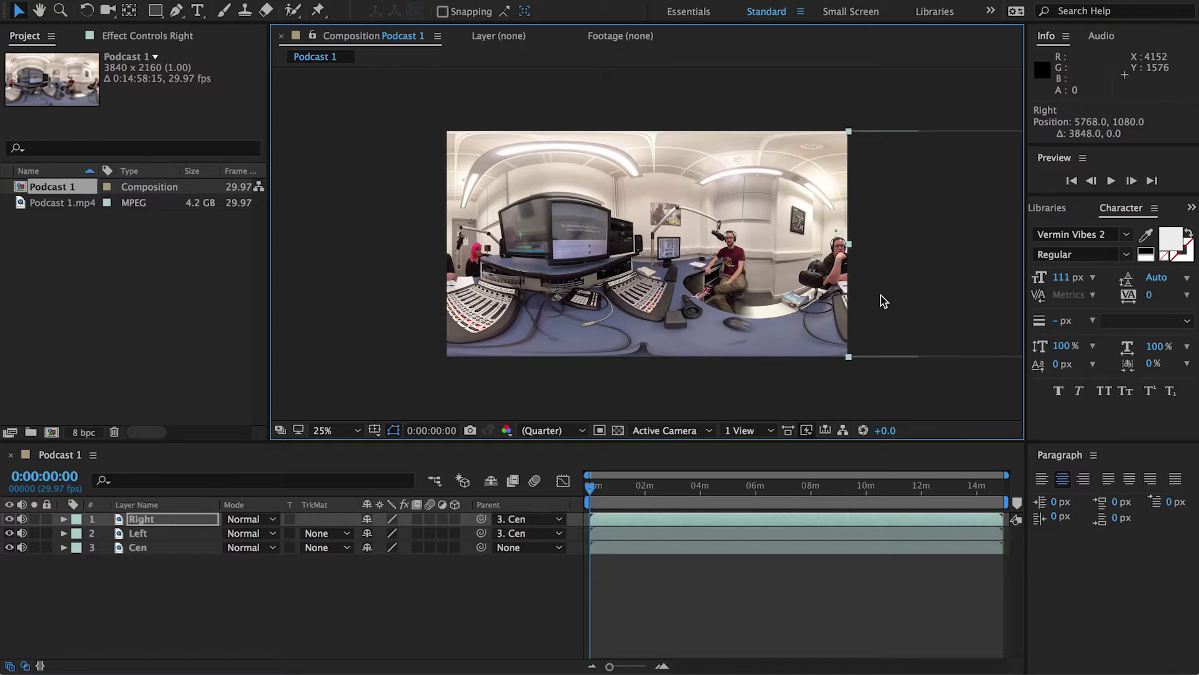
Step: Move the Left layer to -1912, 1080 so it meets Cen's left edge seamlessly
click(830, 363)
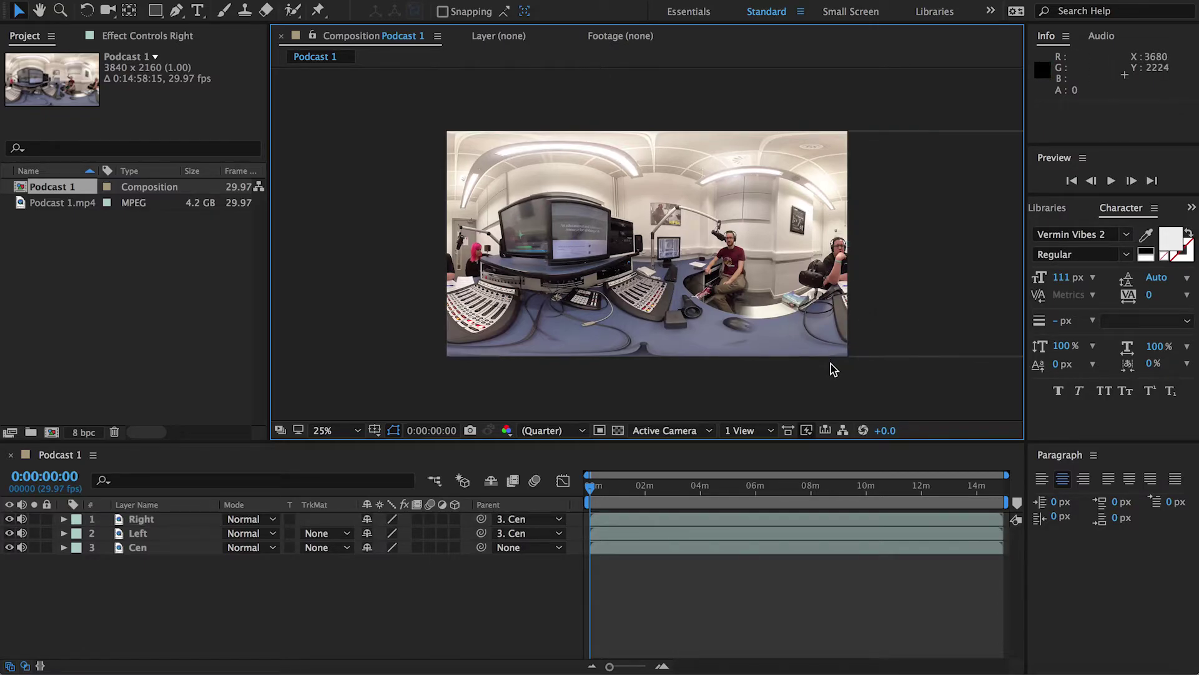
click(139, 533)
click(536, 290)
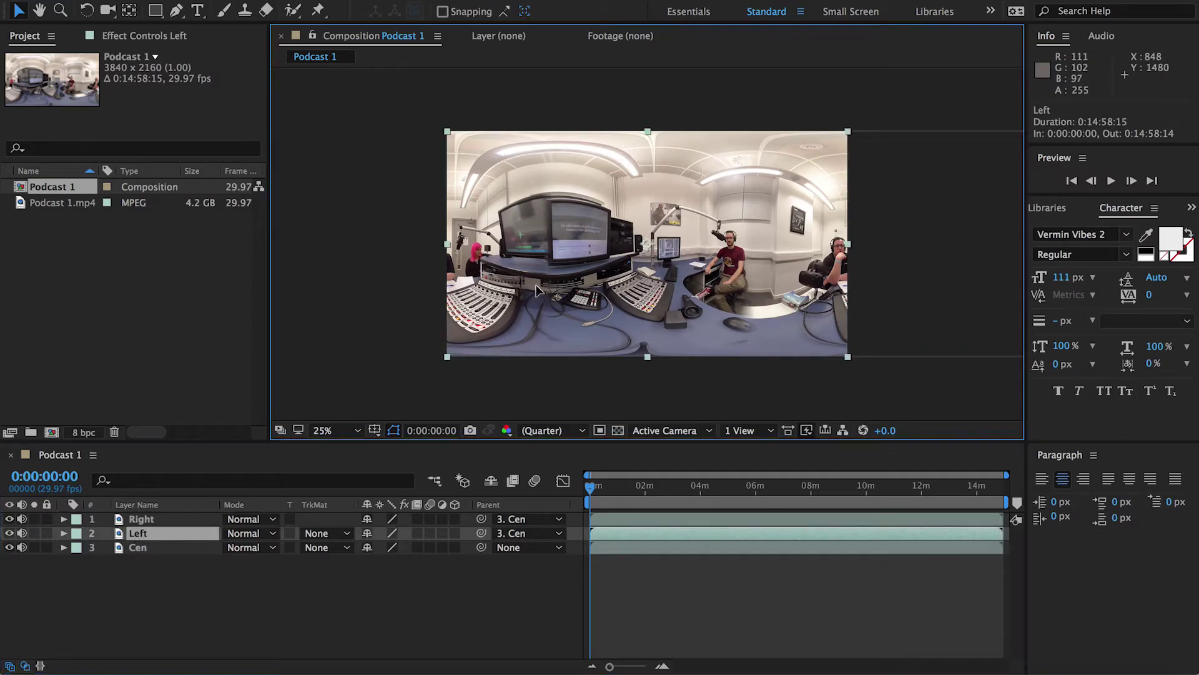
drag(536, 290, 136, 295)
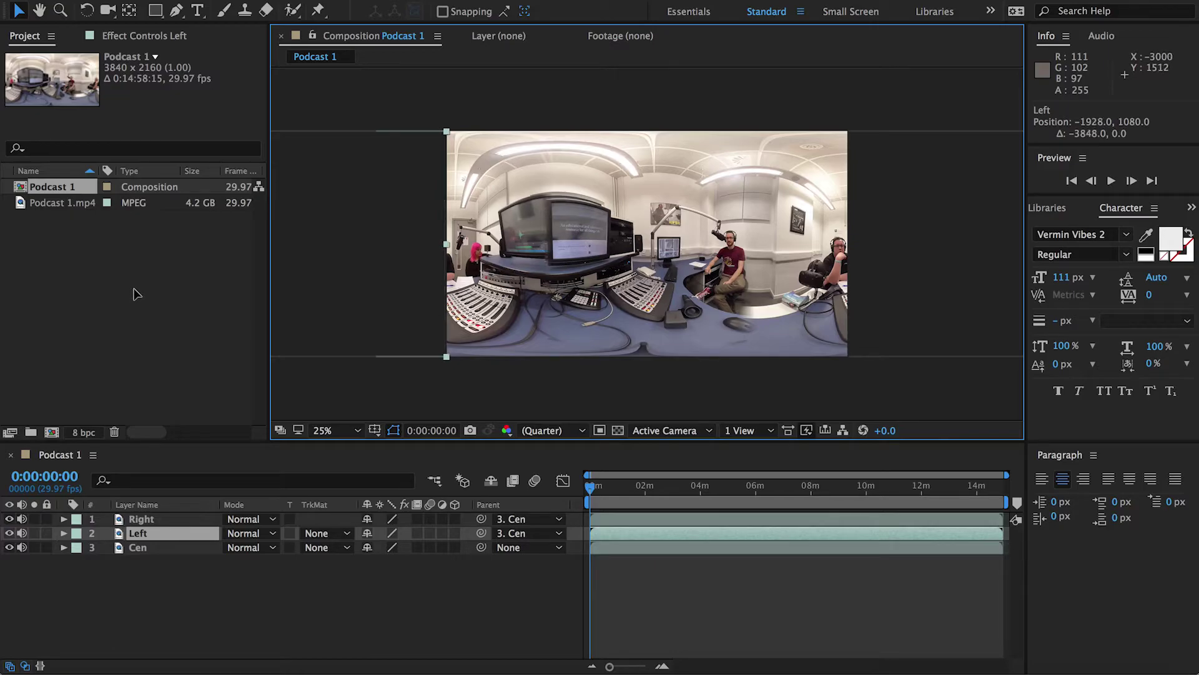
key(Return)
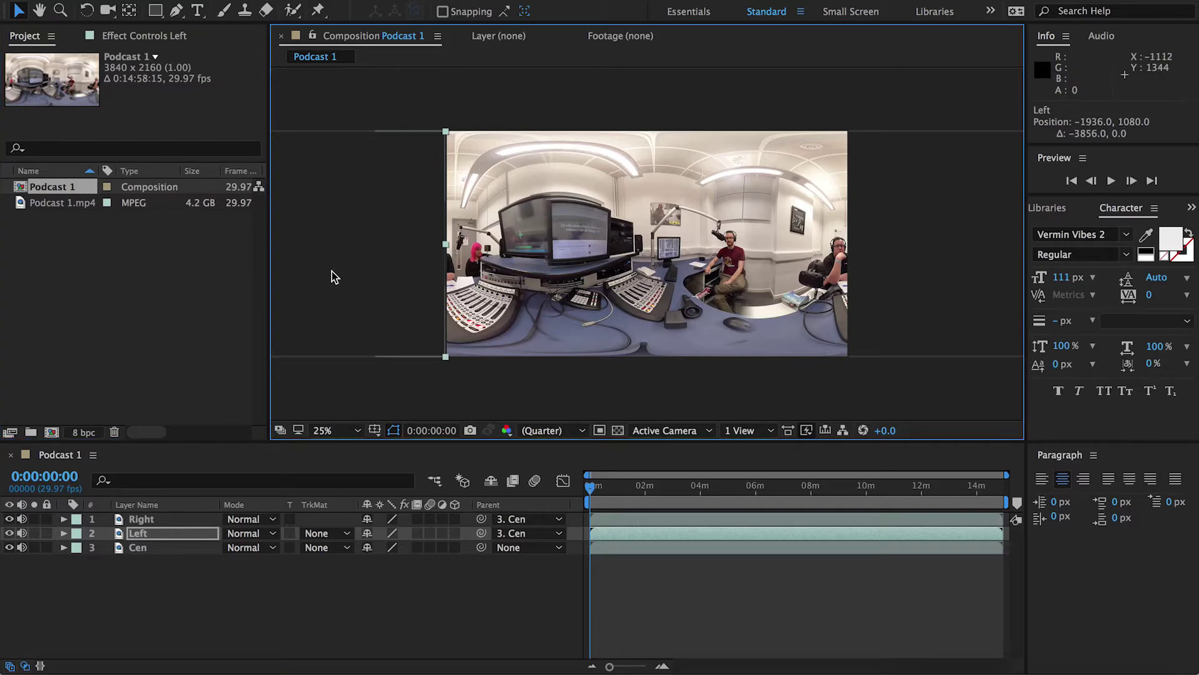
drag(332, 276, 335, 277)
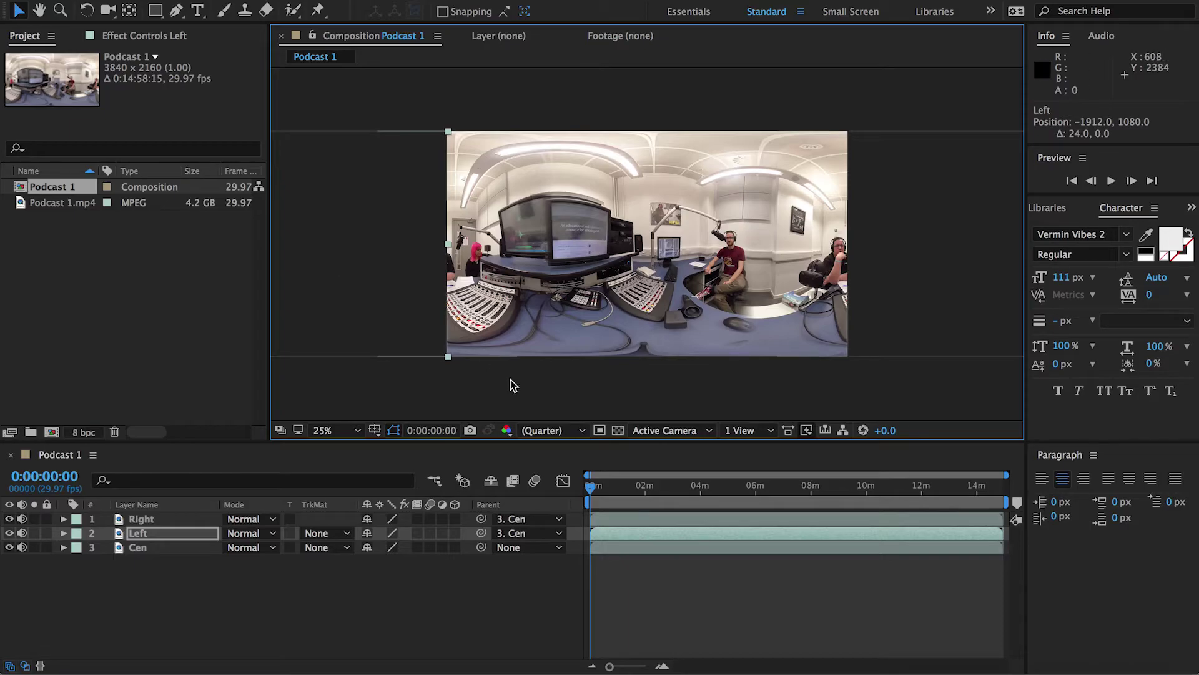
click(512, 401)
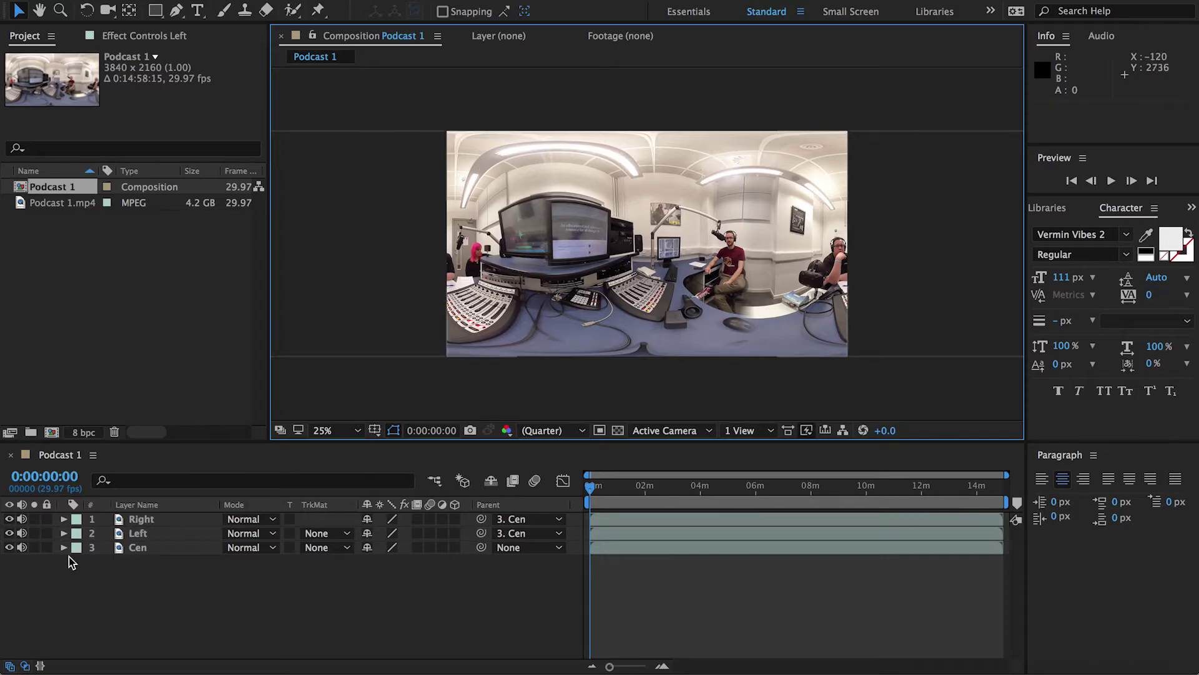
Step: Drag Cen, with its linked copies, to 1232, 1080 to centre the presenters
click(137, 547)
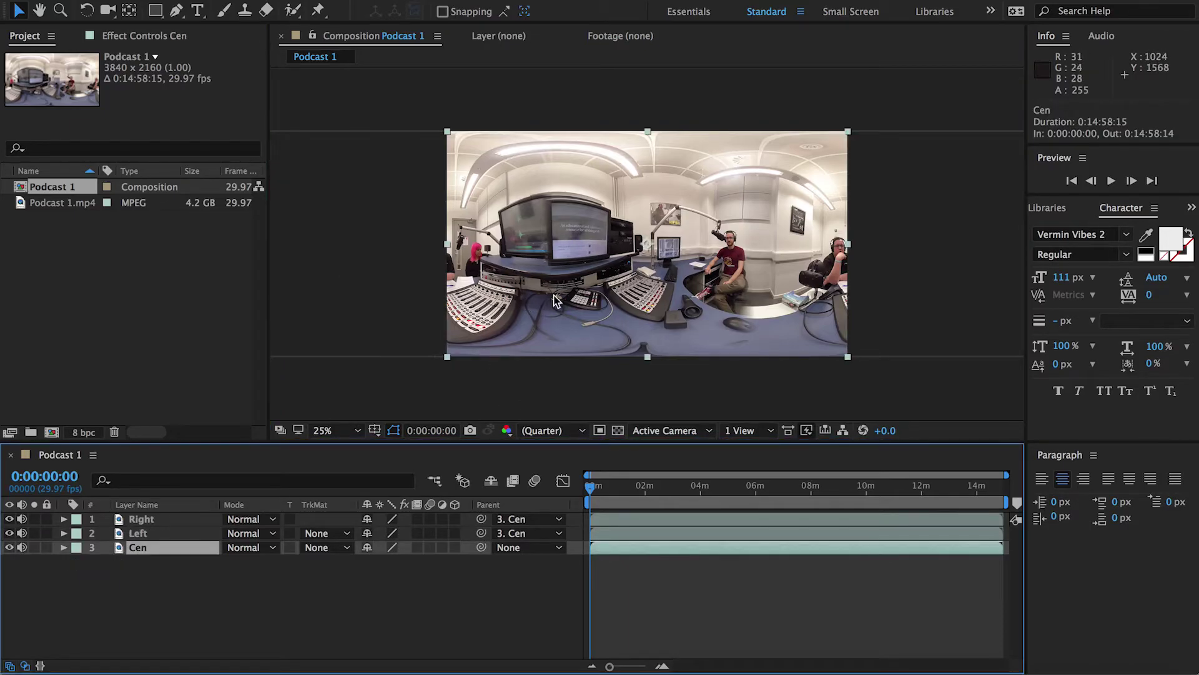
drag(557, 301, 347, 301)
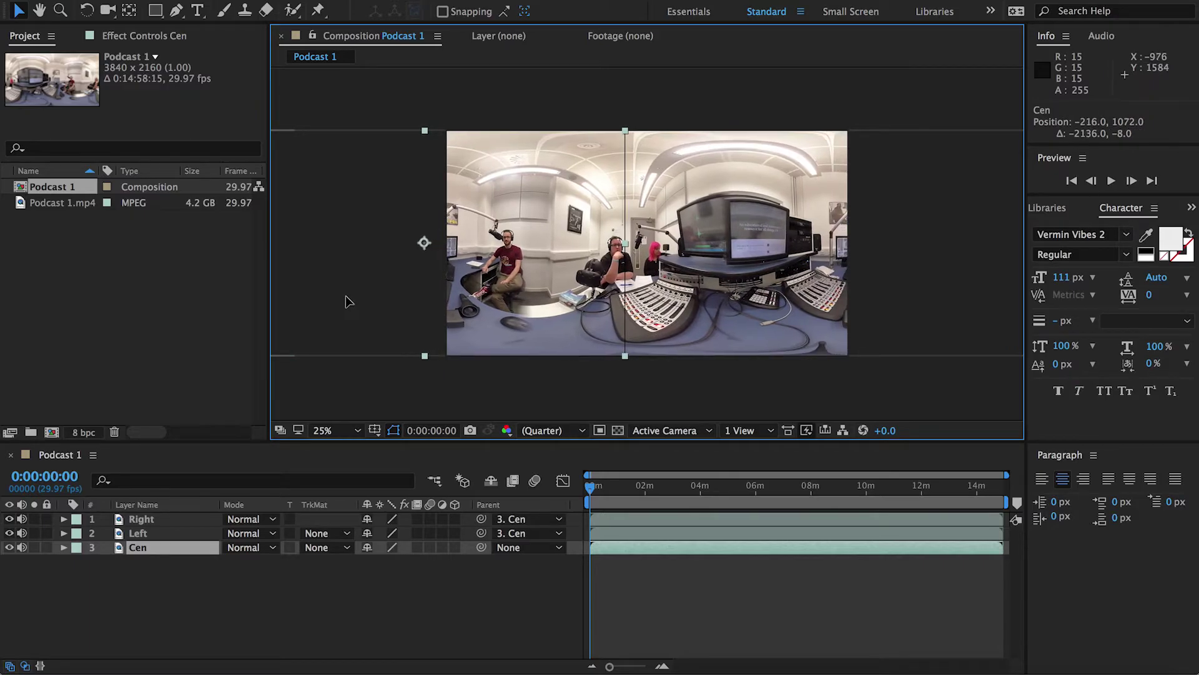
drag(511, 293, 758, 294)
drag(556, 297, 465, 297)
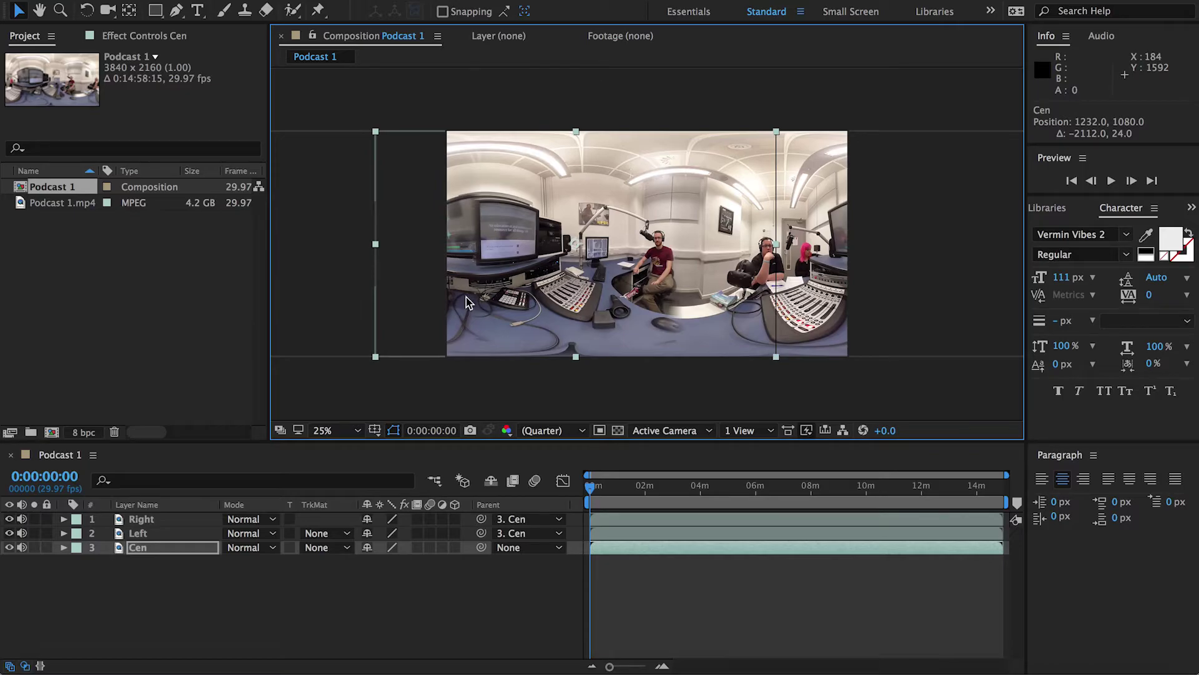
Step: Nudge the Right layer to 5752, 1080 to close the seam against Cen
click(178, 524)
click(849, 328)
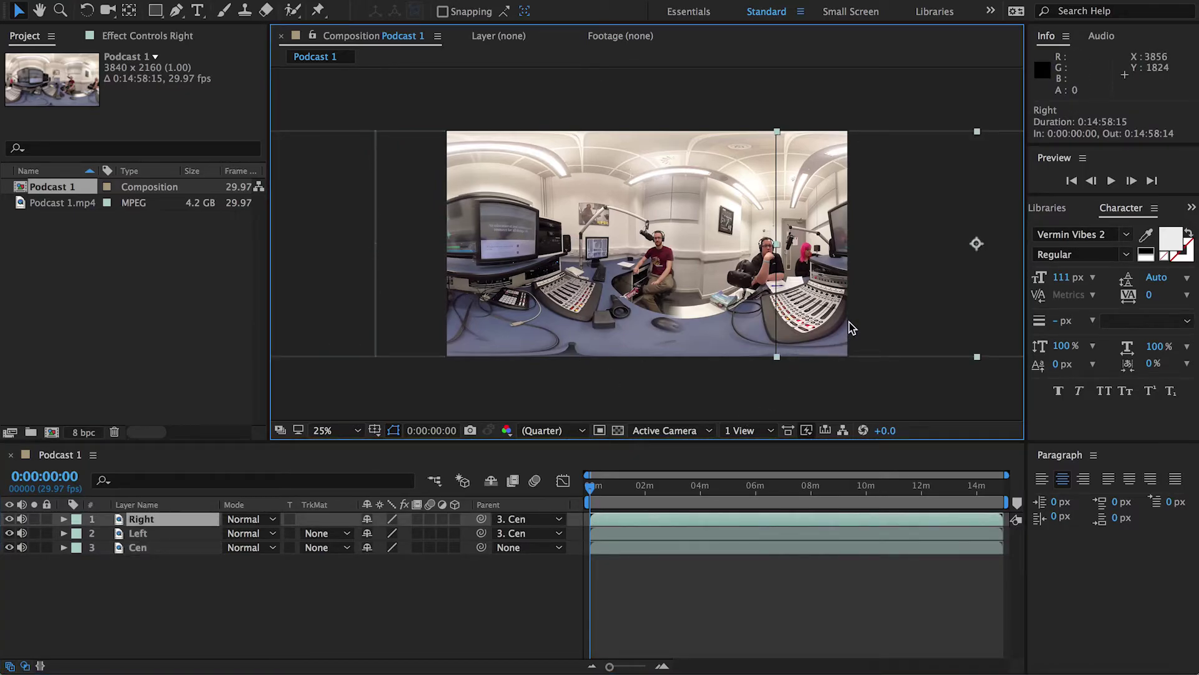
click(849, 328)
drag(848, 322, 849, 325)
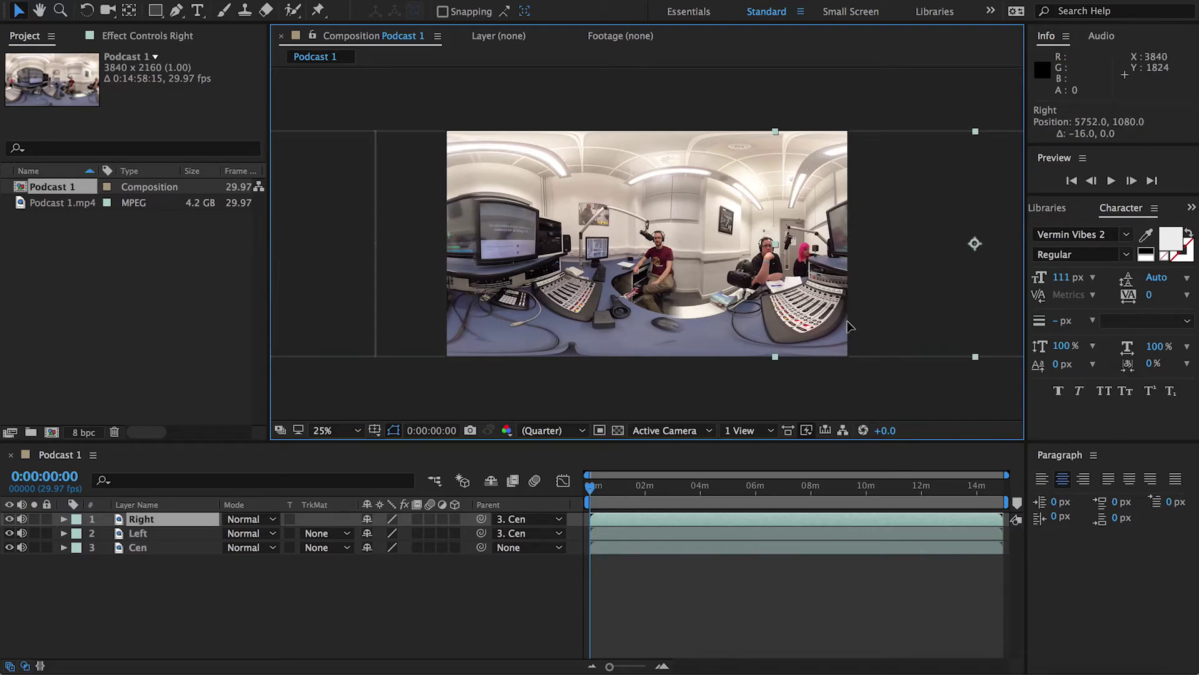
click(780, 417)
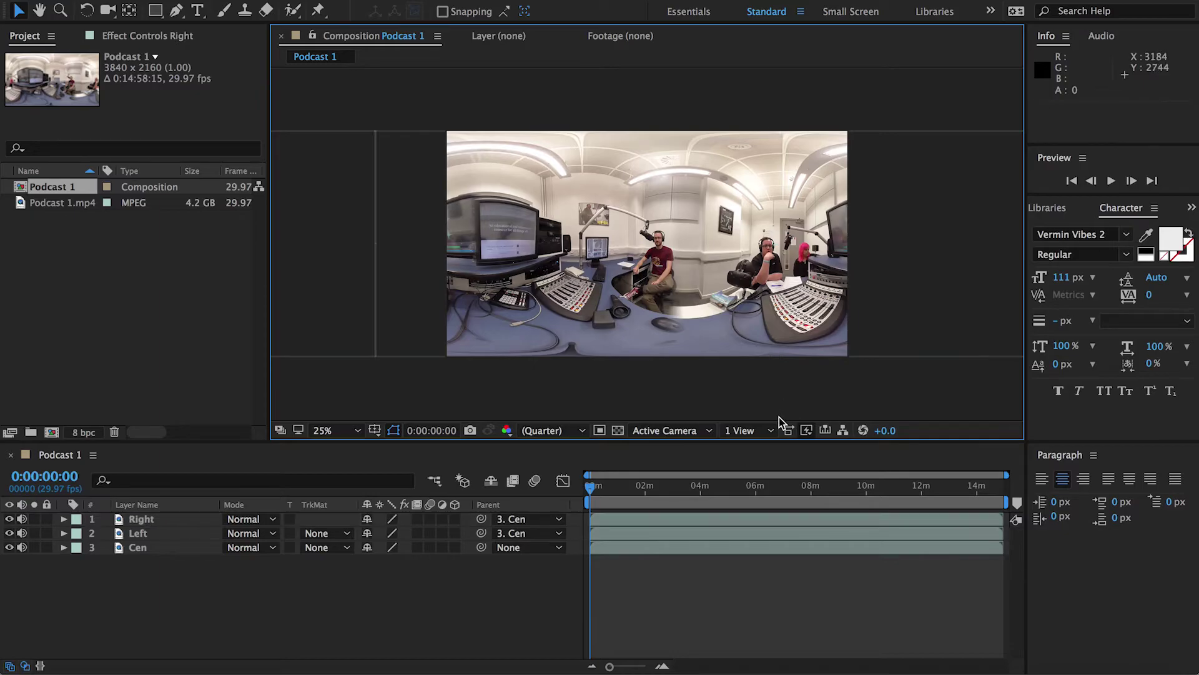
Step: Shift Cen slightly left to about 1088, 1072, moving the whole linked panorama
click(137, 549)
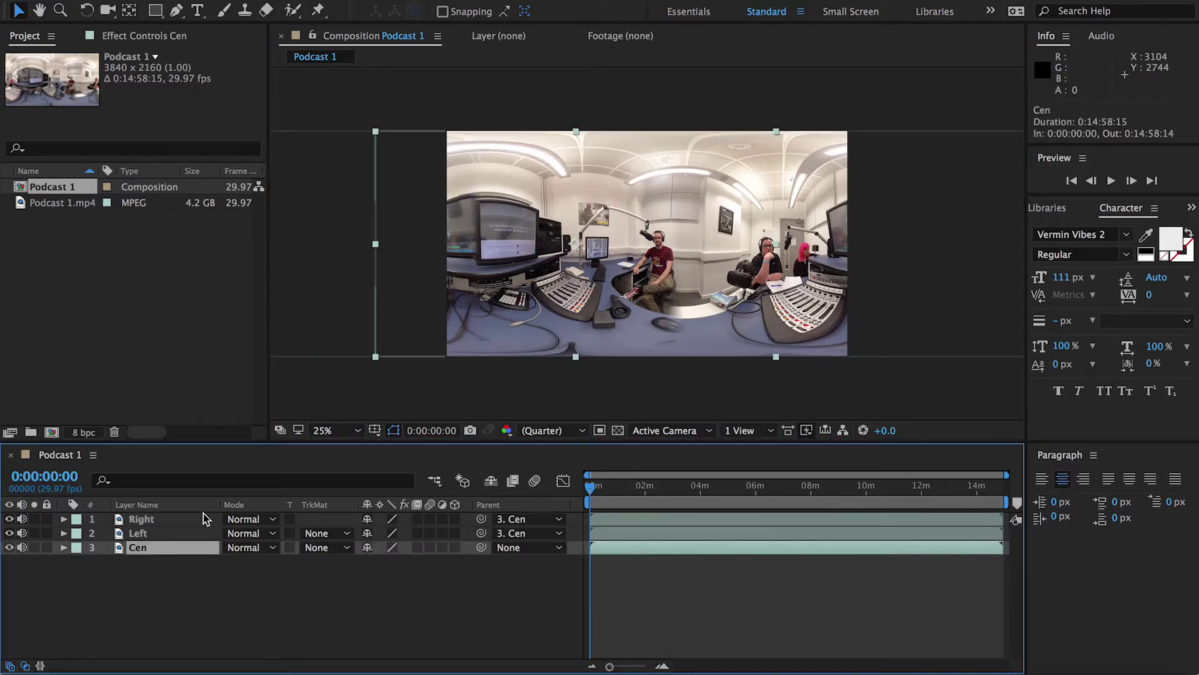
mouse_move(639, 312)
mouse_down()
mouse_move(584, 309)
mouse_move(664, 310)
mouse_move(576, 308)
mouse_move(733, 306)
mouse_move(624, 309)
mouse_up()
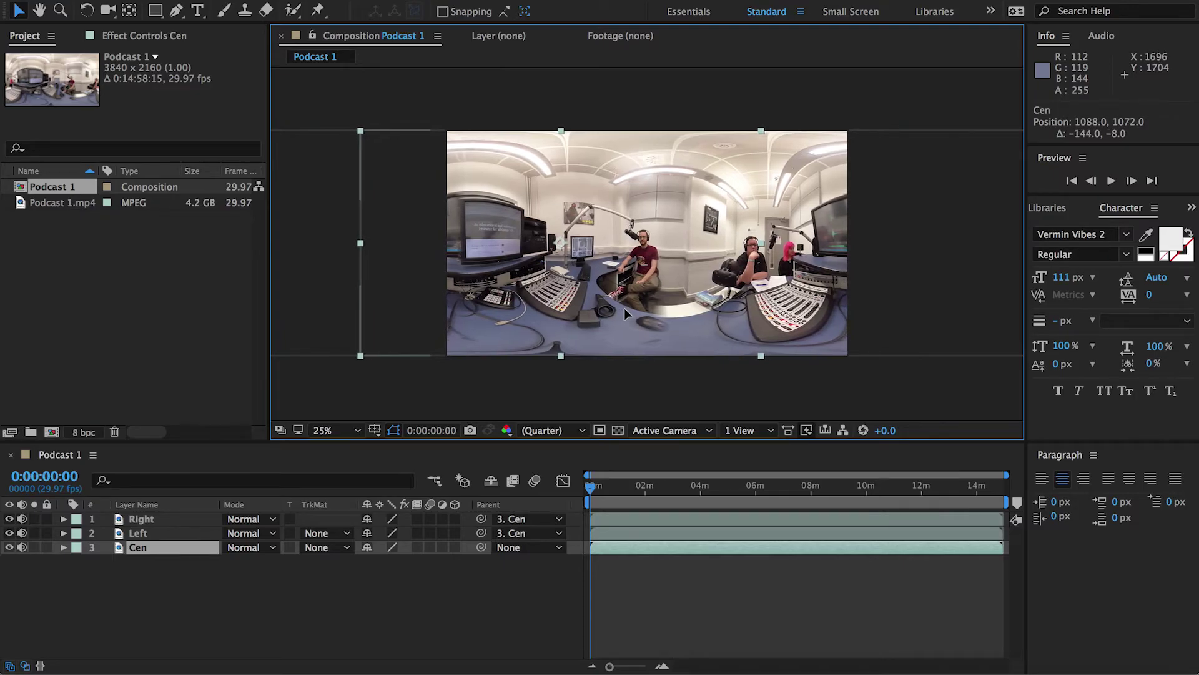
click(603, 374)
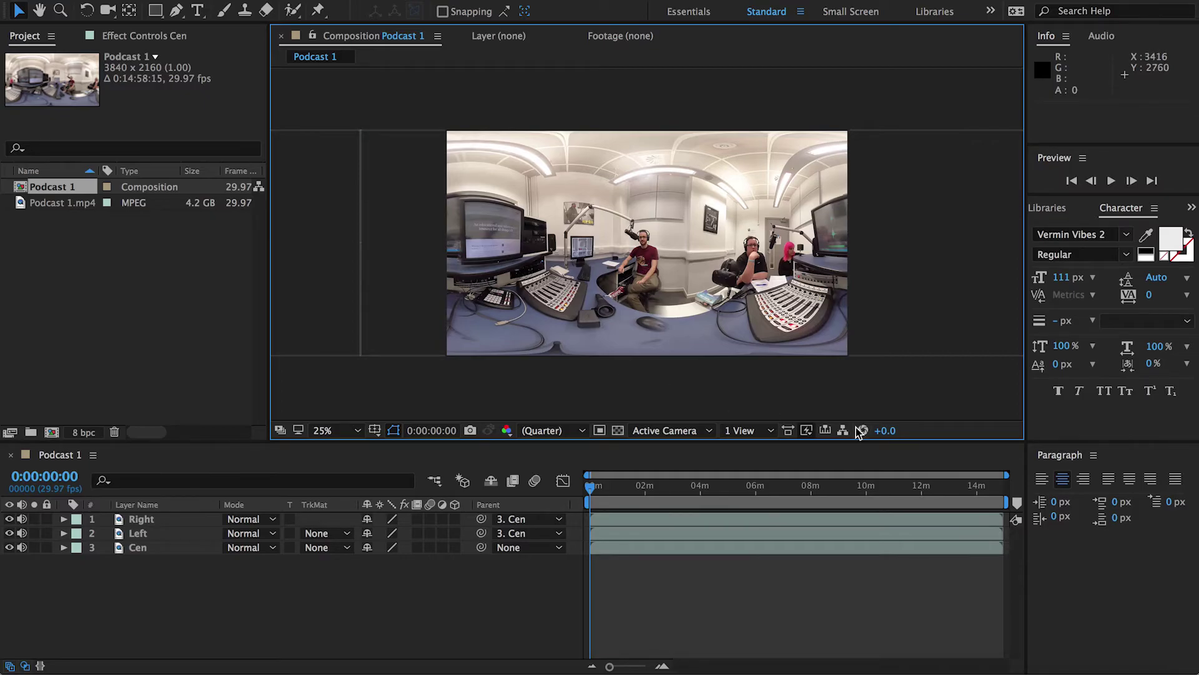
Step: Switch to Premiere Pro and import Podcast 1.1.mp4 from the Downloads folder
click(967, 671)
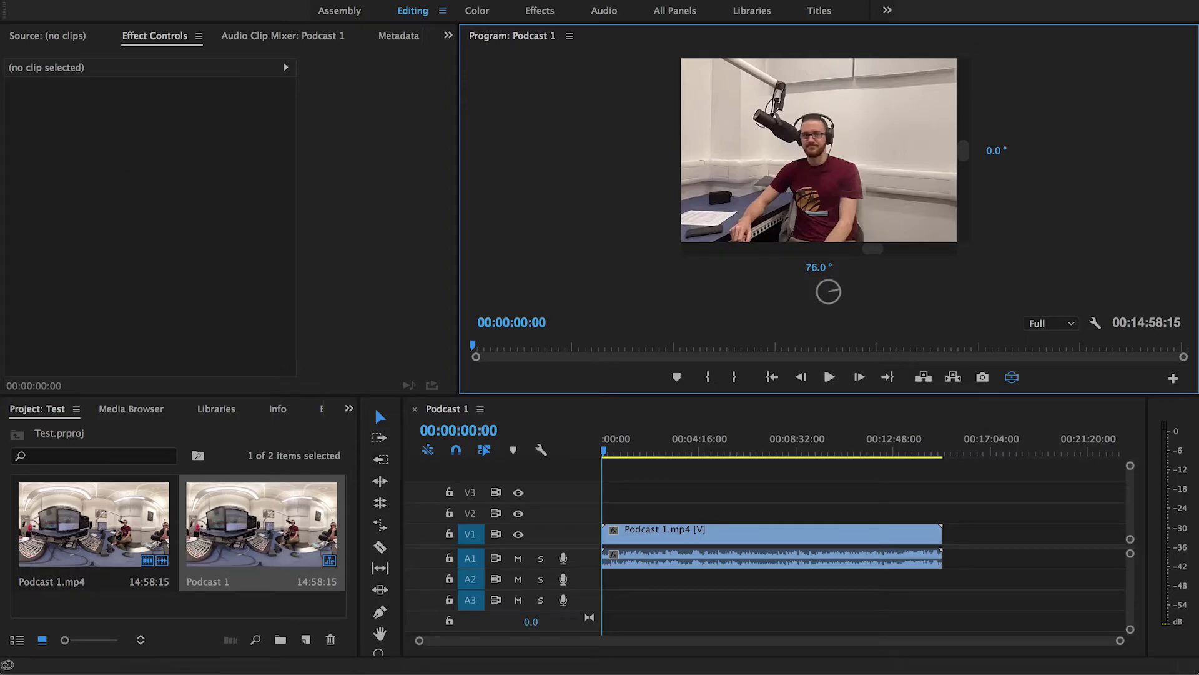
click(160, 0)
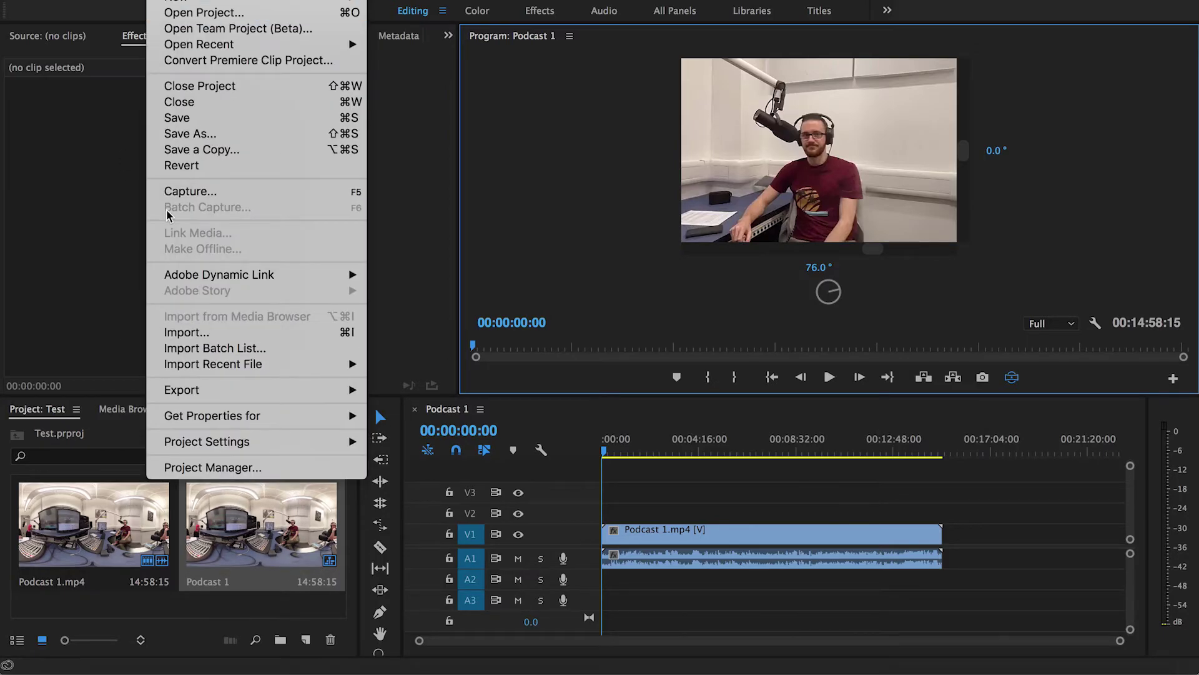
click(197, 336)
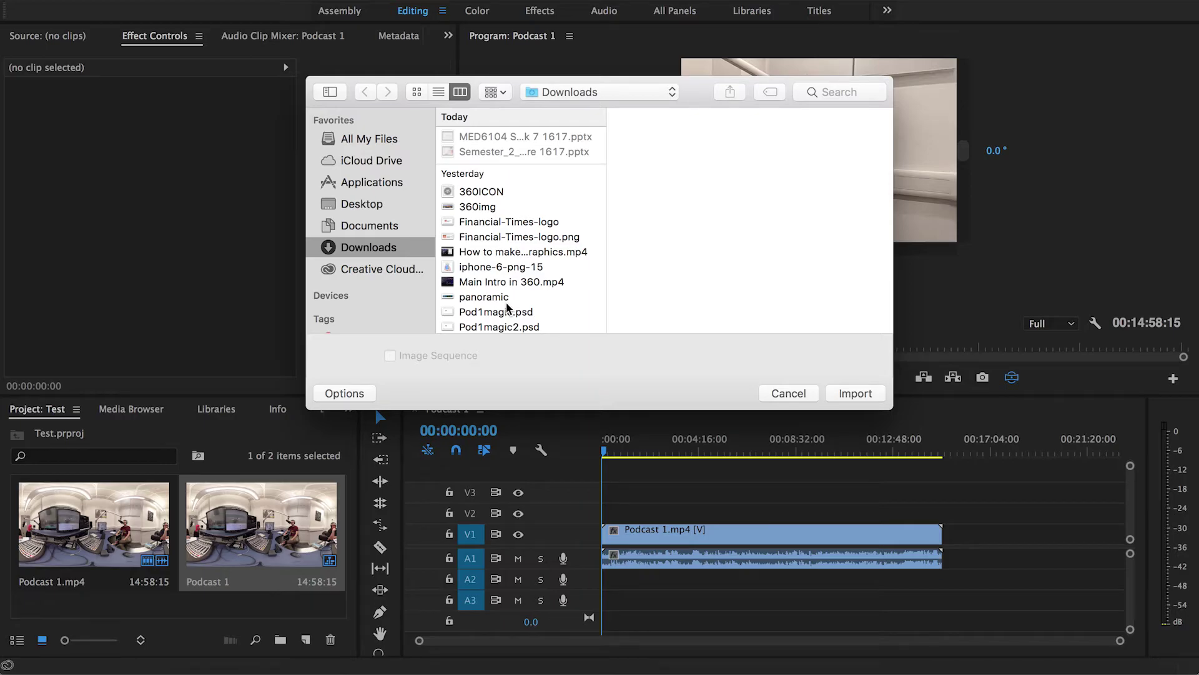
scroll(507, 308, down, 5)
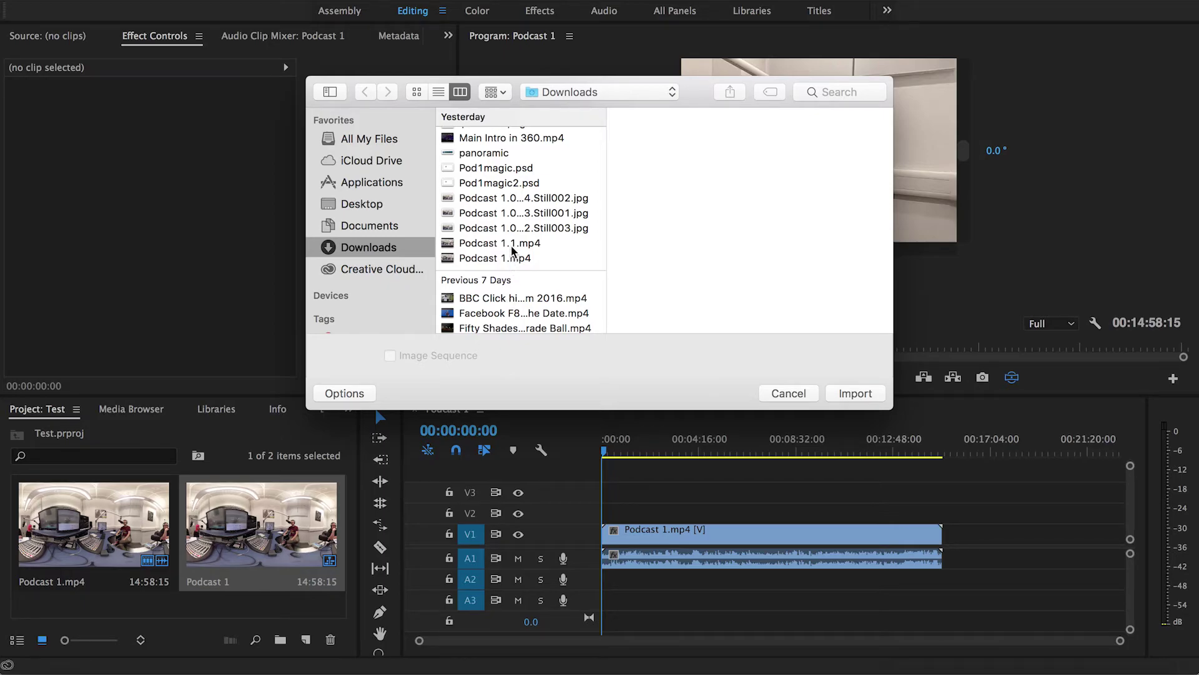
click(514, 249)
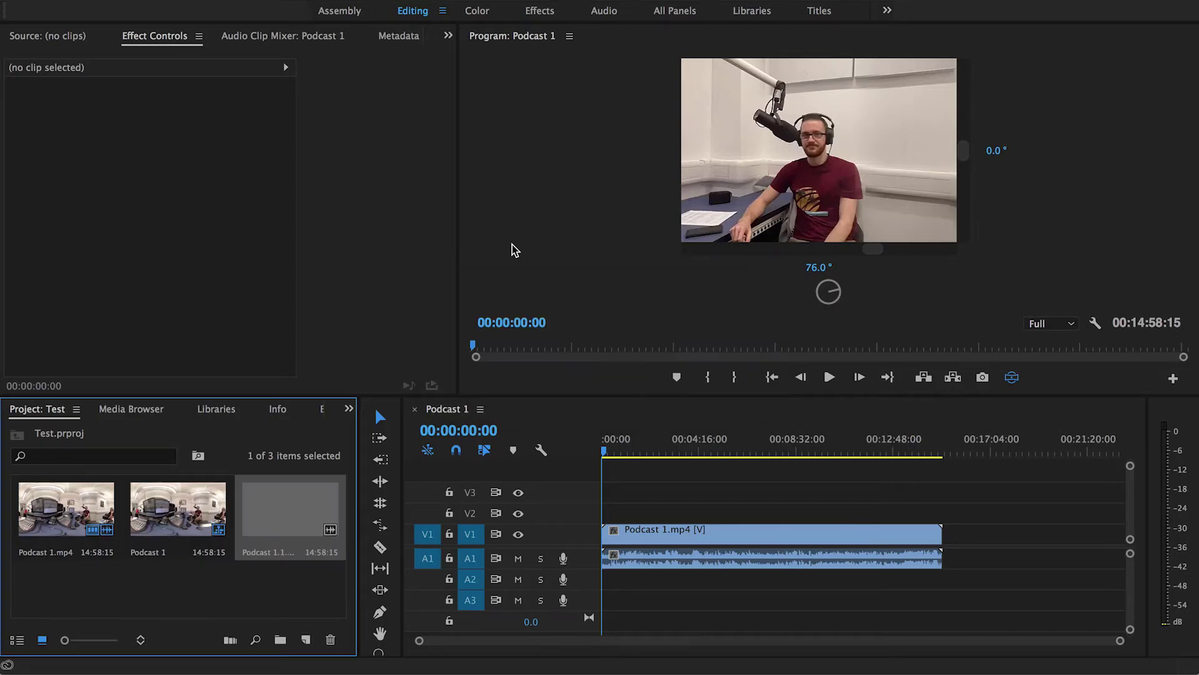
Step: Replace the old sequence clip with Podcast 1.1.mp4 at the start of V1
click(746, 538)
key(Delete)
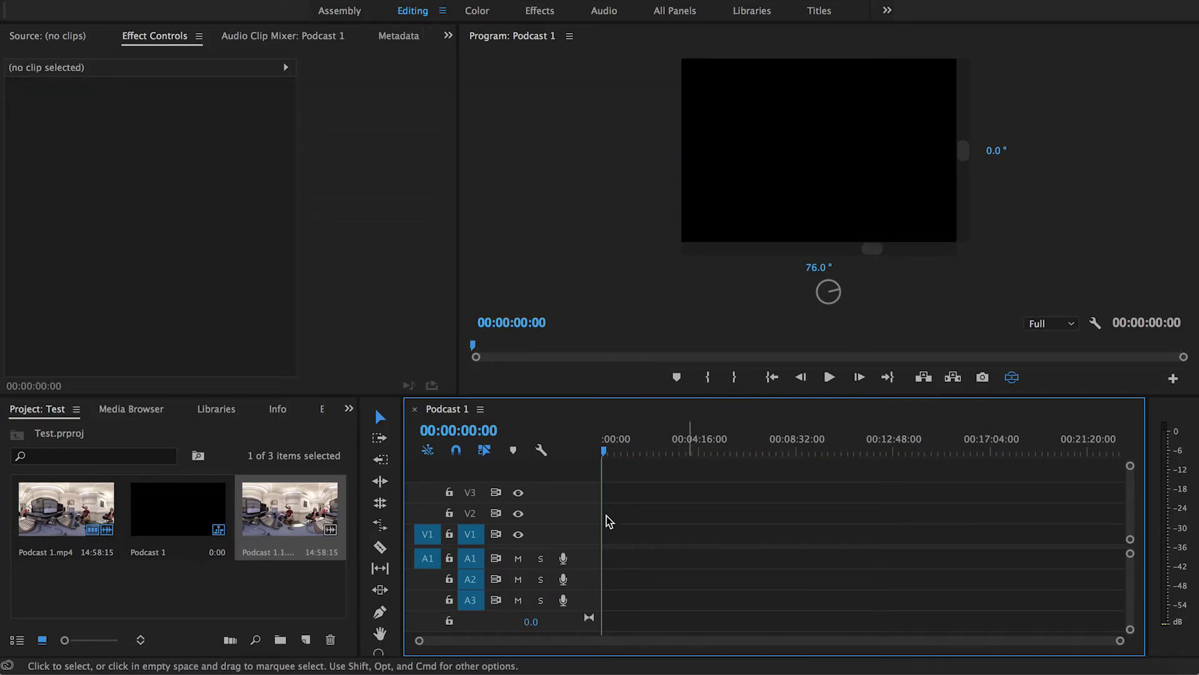
click(276, 516)
drag(275, 516, 605, 541)
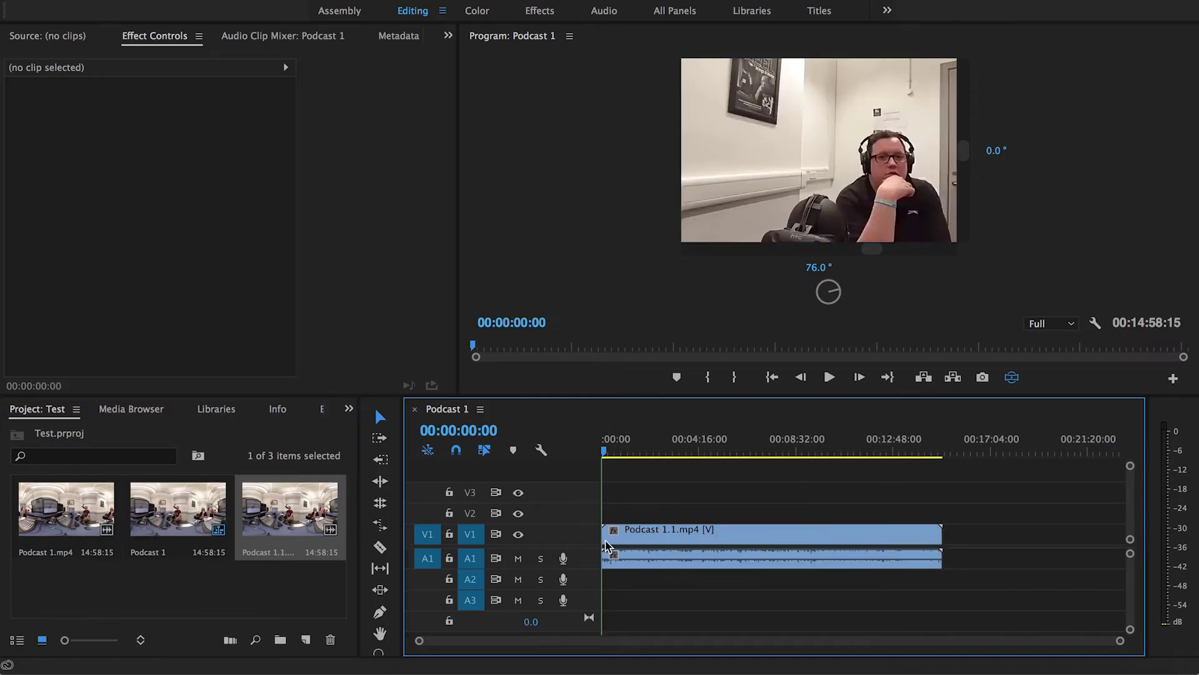
Step: Check the clip's new starting angle in the VR view, then return to After Effects
click(1012, 378)
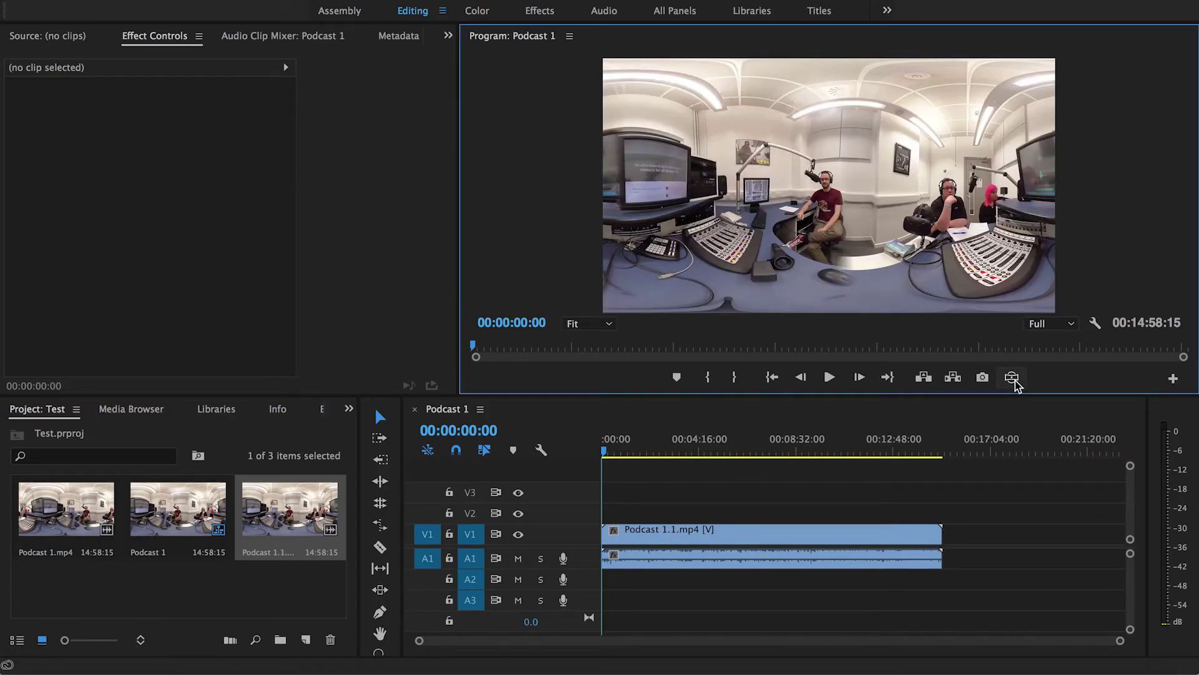
click(1012, 378)
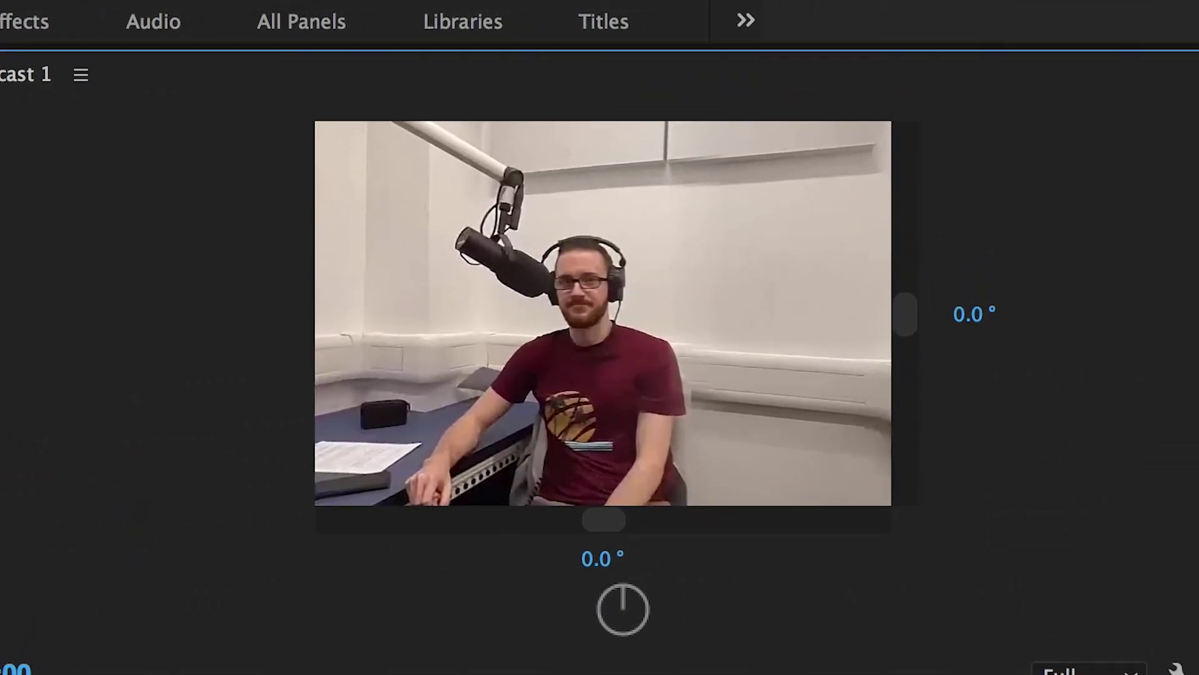
drag(607, 513, 608, 383)
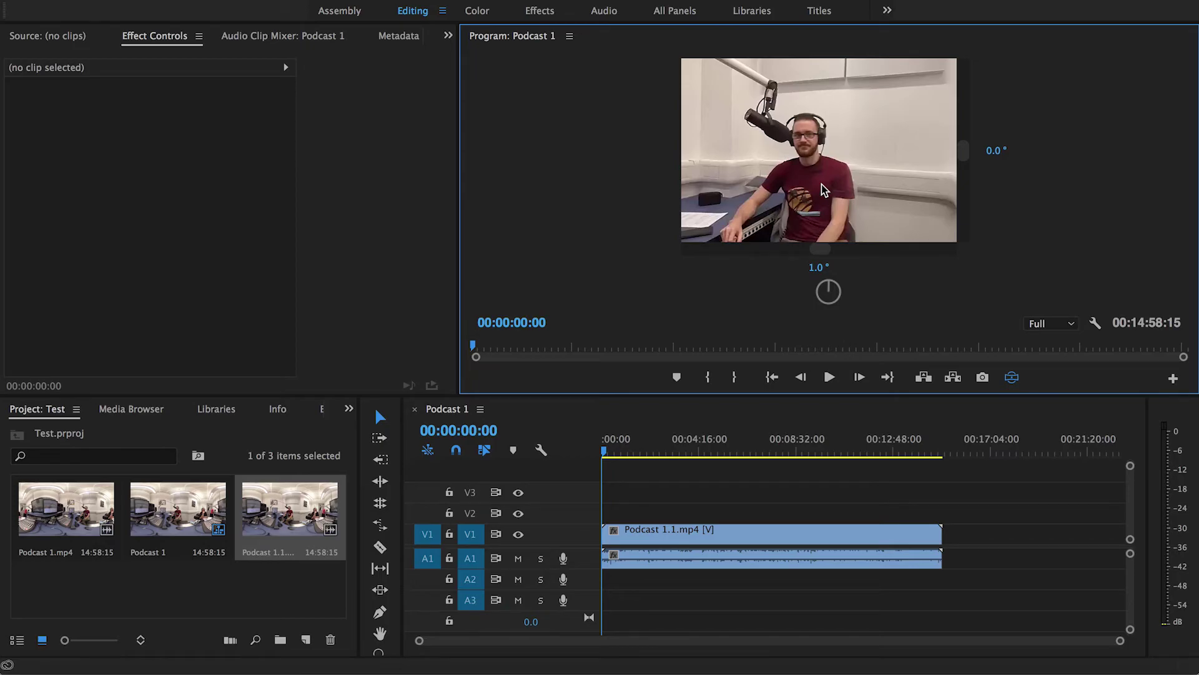
click(1070, 672)
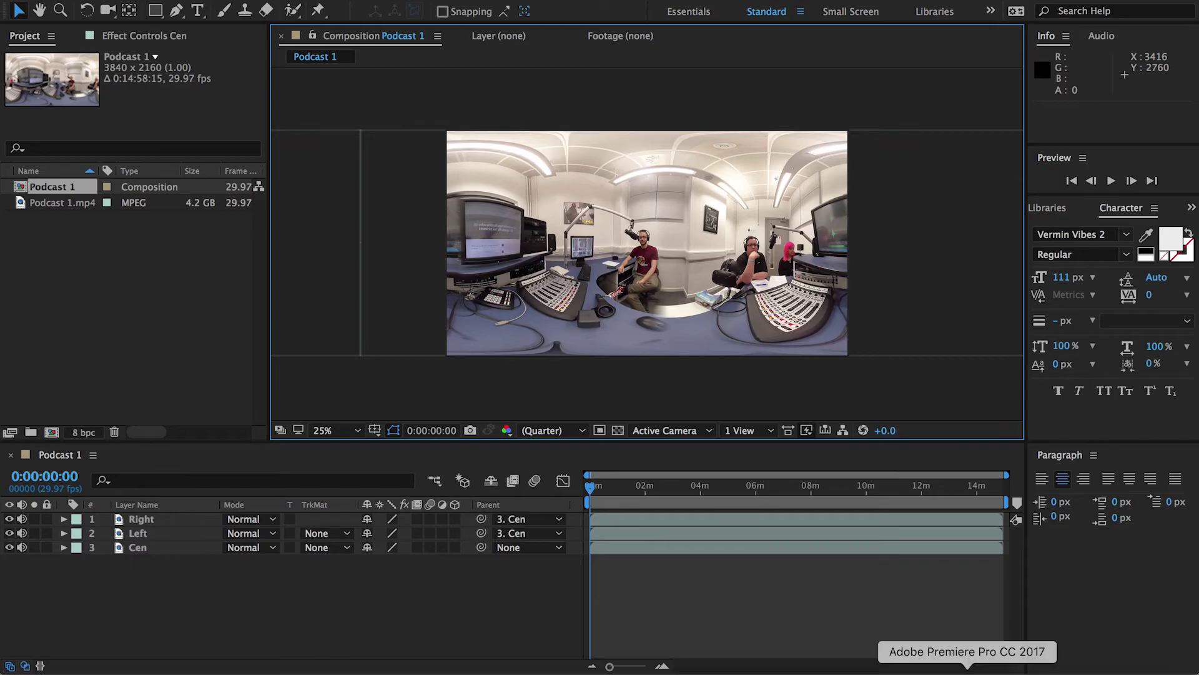
Step: Switch back to Premiere Pro showing the re-centred Podcast 1.1.mp4 sequence
click(967, 665)
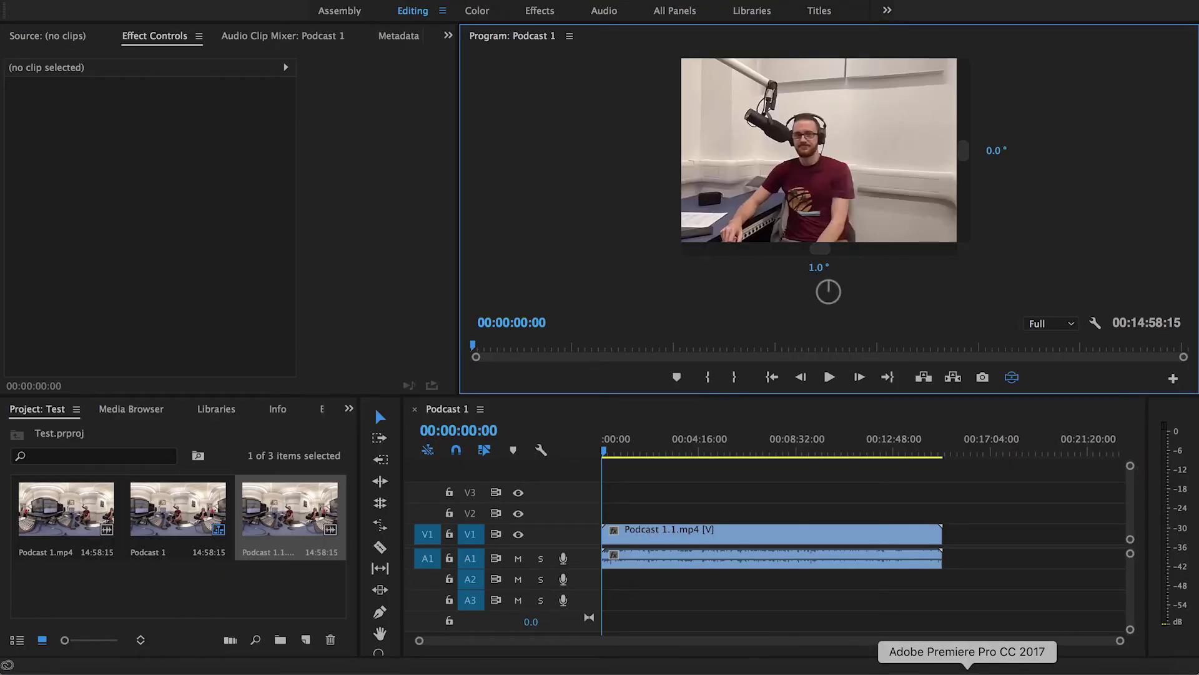